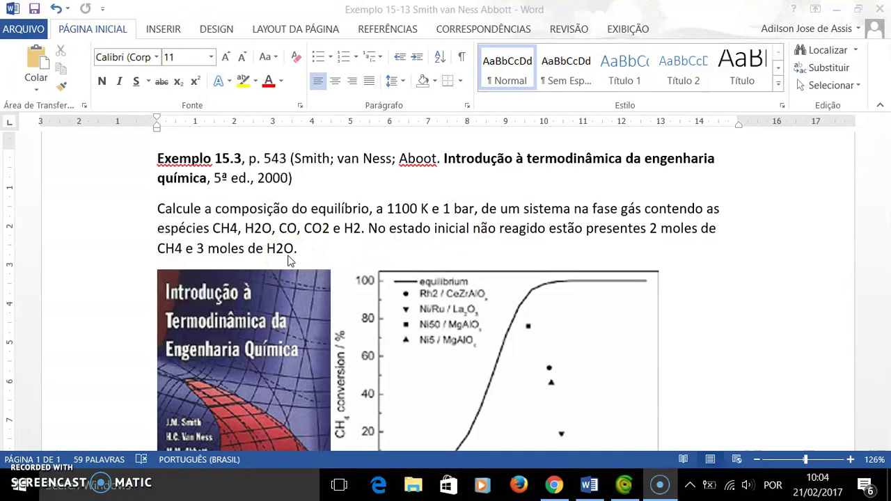
# Step: Switch to COFE and add the C1_C2 (EOS) property package from the TEA package manager to the flowsheet configuration
pyautogui.click(317, 259)
pyautogui.click(625, 491)
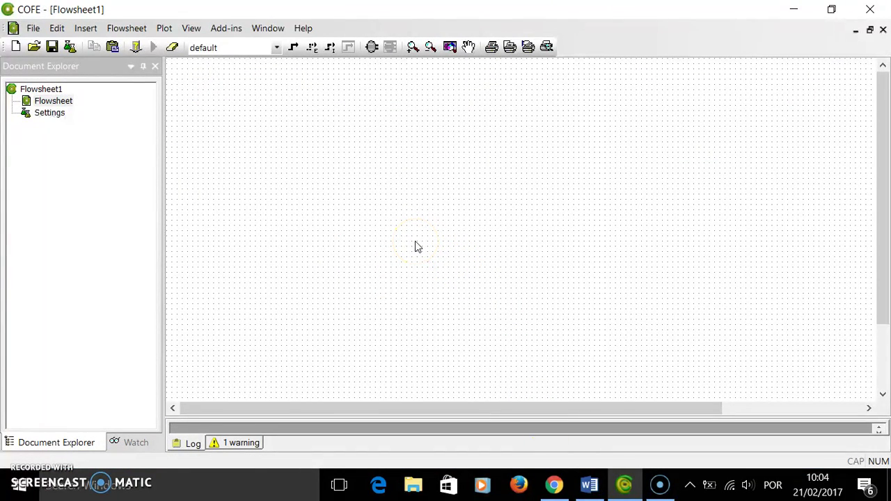
pyautogui.click(70, 49)
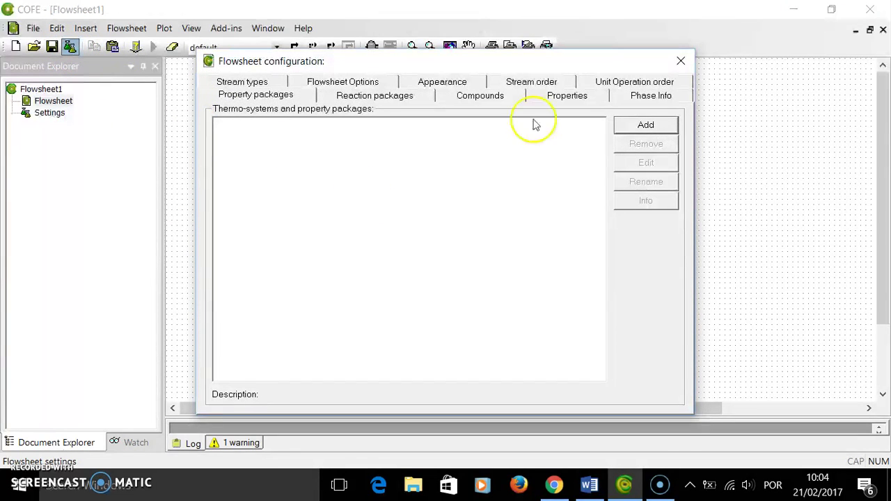
pyautogui.click(645, 124)
pyautogui.click(466, 364)
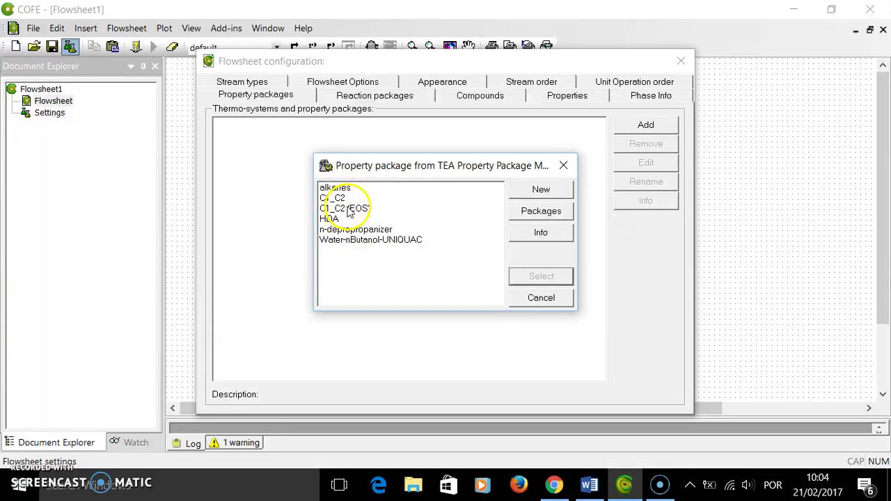
pyautogui.click(350, 211)
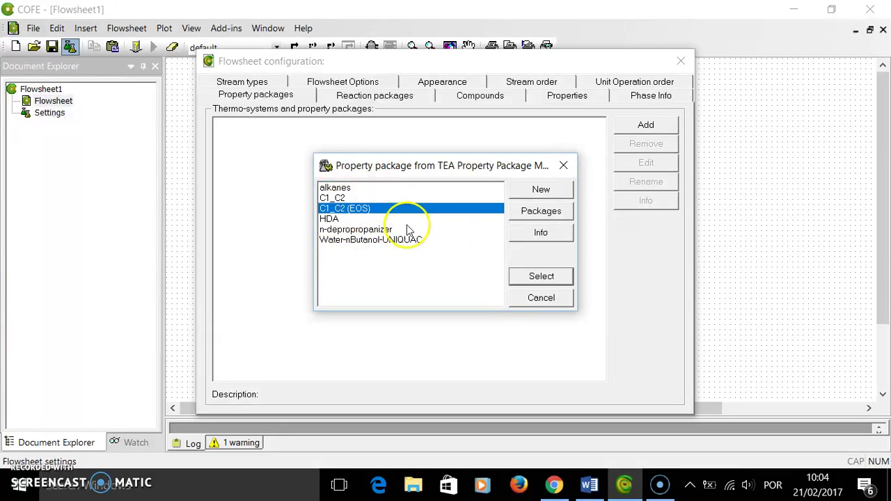
pyautogui.click(542, 276)
pyautogui.click(410, 247)
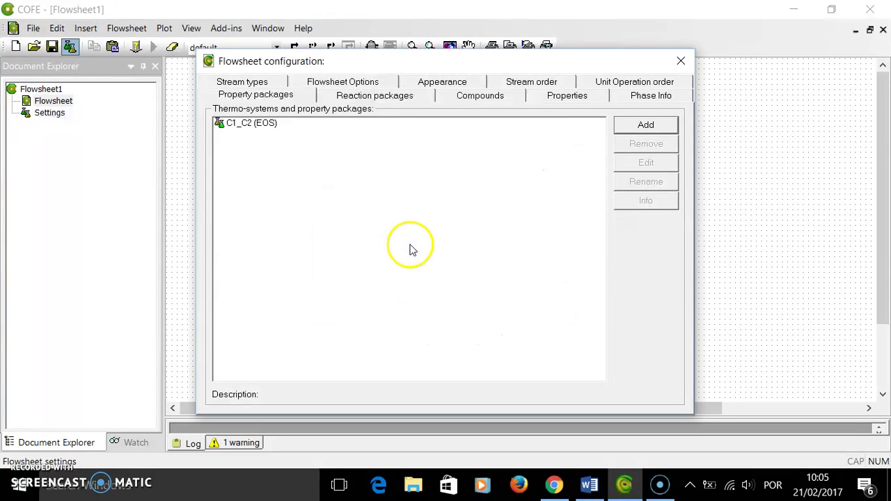
# Step: Open the C1_C2 (EOS) package definition for editing and delete the compound Ethane
pyautogui.click(249, 125)
pyautogui.click(654, 164)
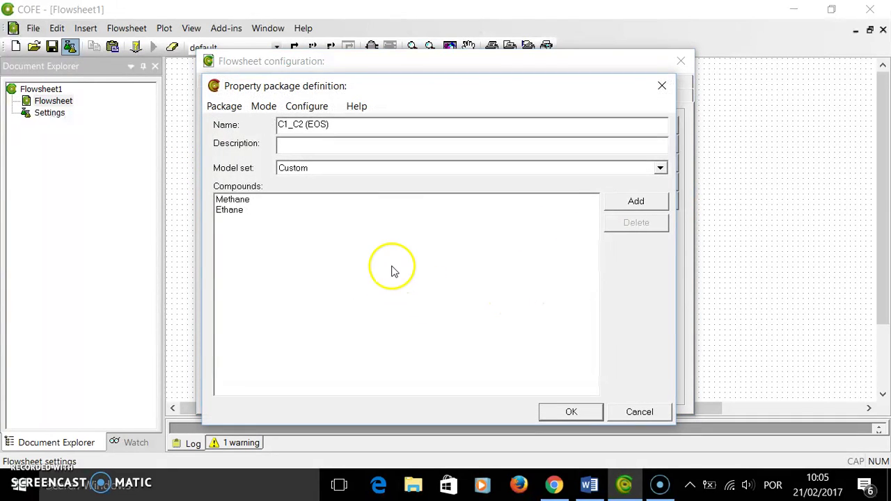
pyautogui.click(235, 211)
pyautogui.click(634, 224)
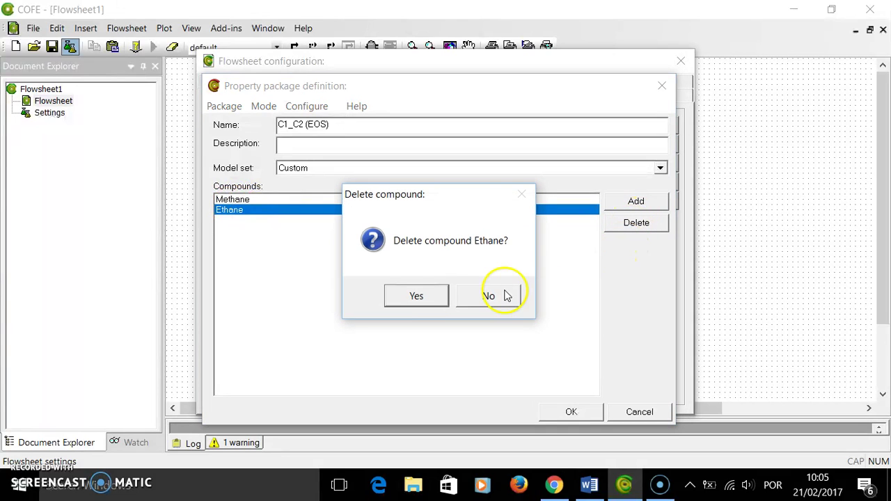
pyautogui.click(416, 298)
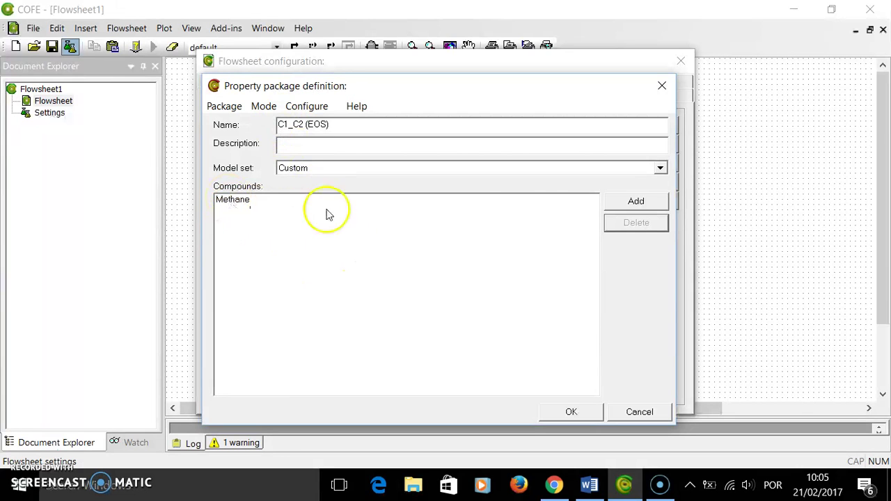
# Step: Add Water to the package's compounds, filtering the compound database by h2o
pyautogui.click(629, 205)
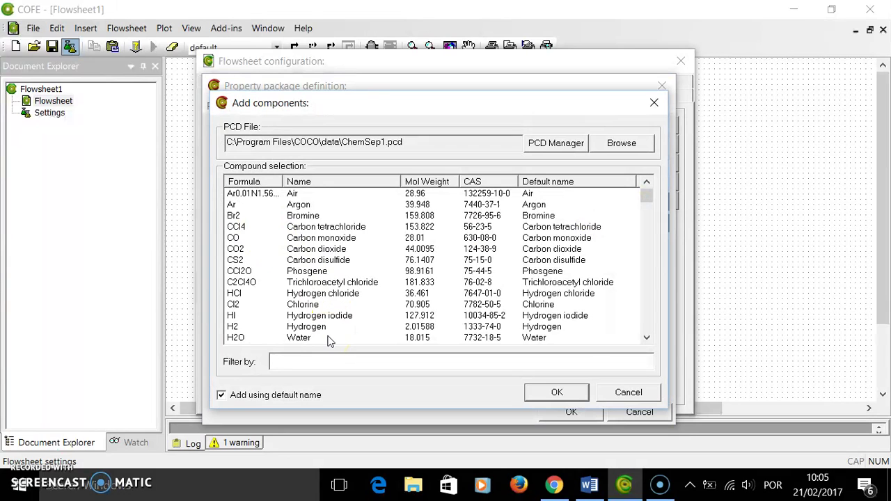
pyautogui.write('h2')
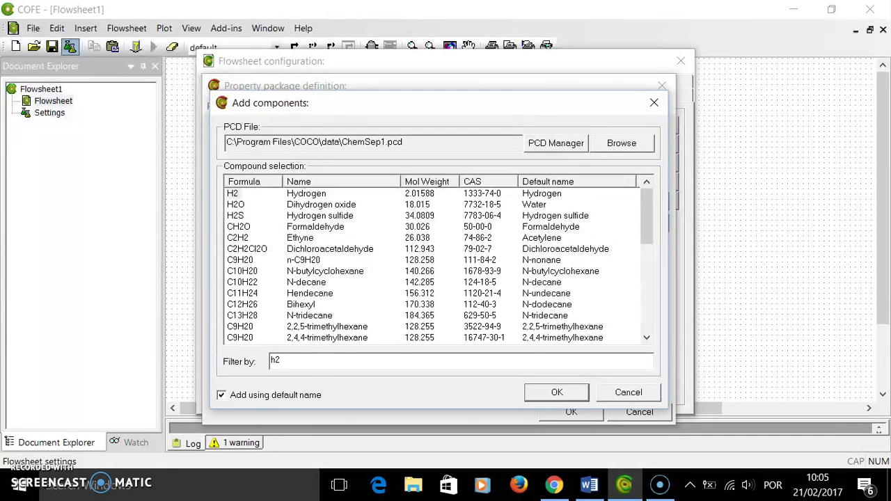
pyautogui.click(328, 341)
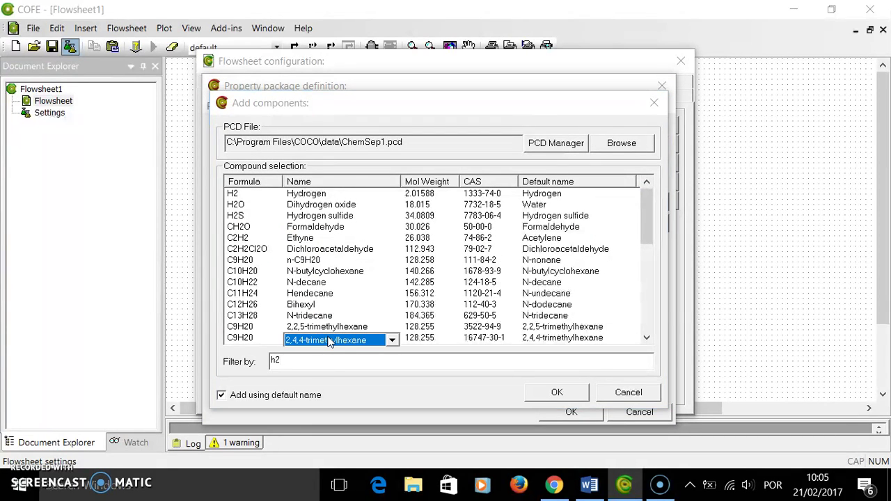
pyautogui.click(296, 360)
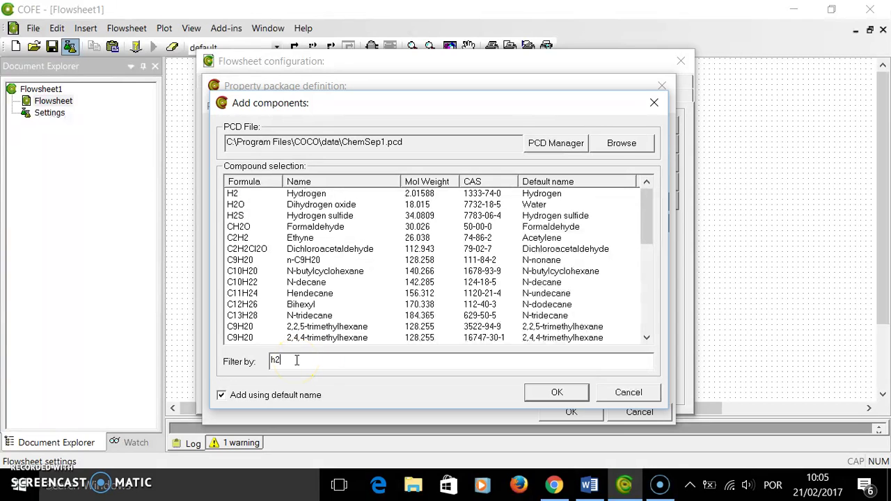
pyautogui.write('o')
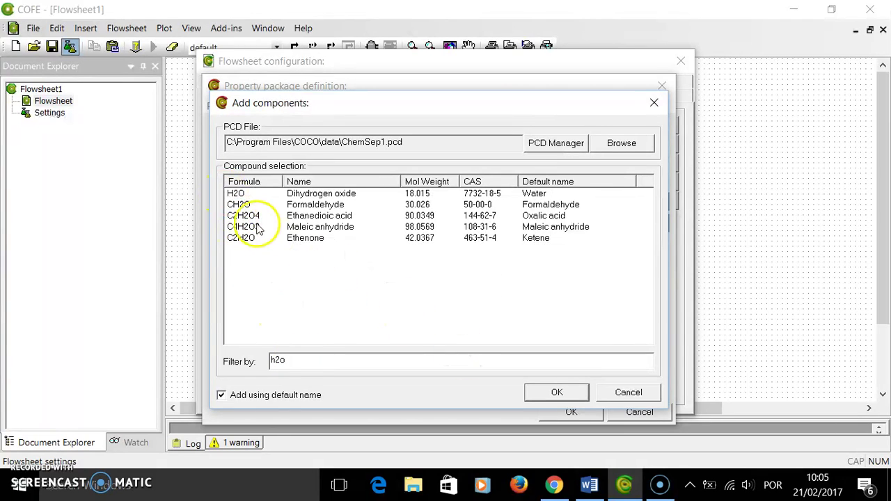
pyautogui.doubleClick(235, 195)
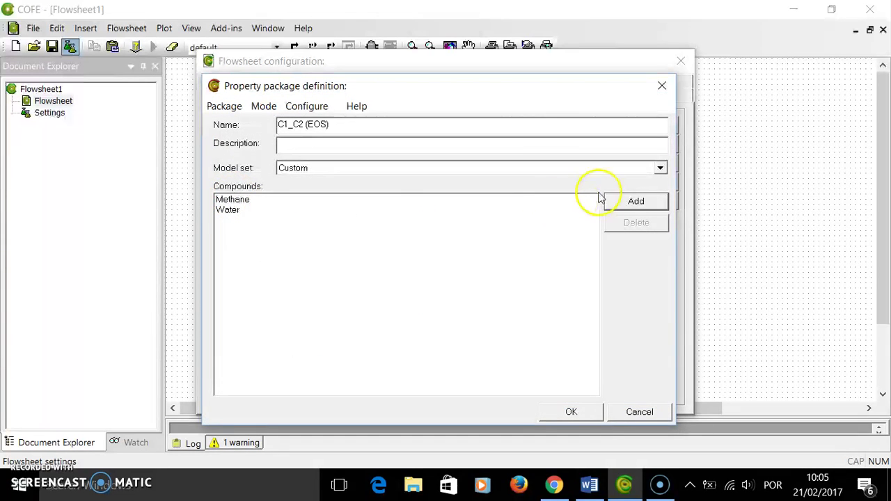
# Step: Add Carbon monoxide and Carbon dioxide to the package's compounds, filtering the database by co and co2
pyautogui.click(630, 201)
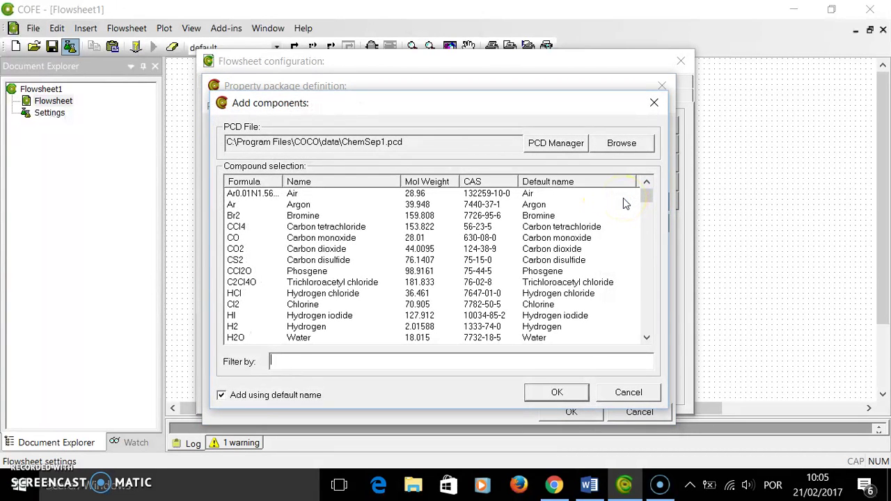
pyautogui.write('co')
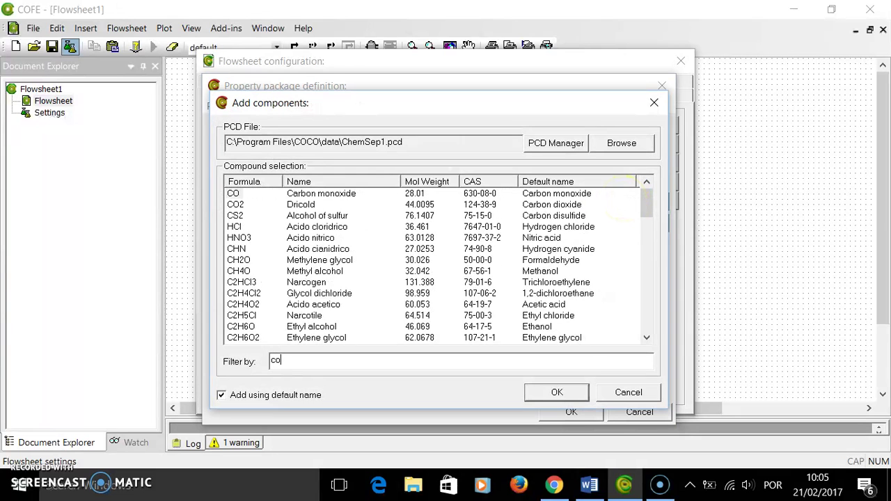
pyautogui.doubleClick(232, 196)
pyautogui.click(631, 202)
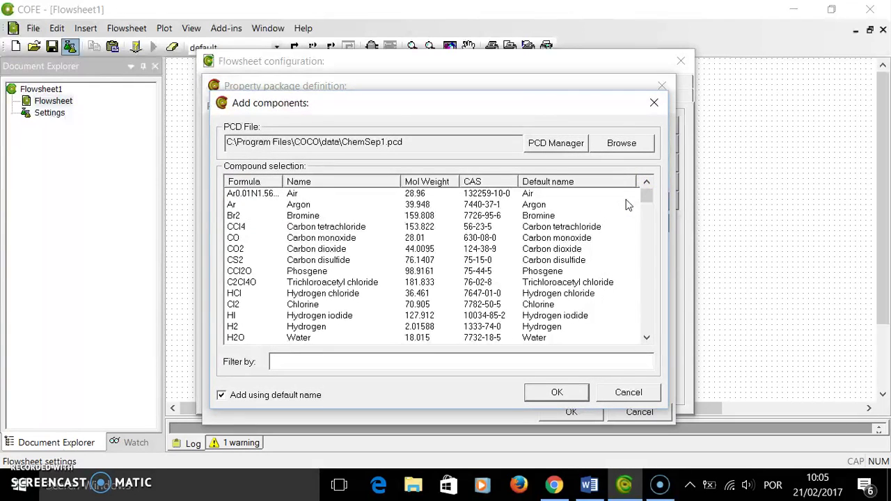
pyautogui.write('co2')
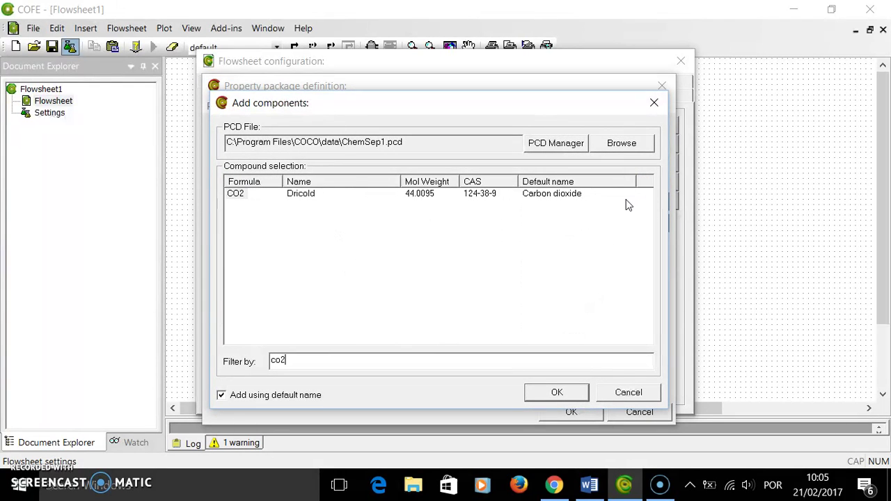
pyautogui.doubleClick(236, 196)
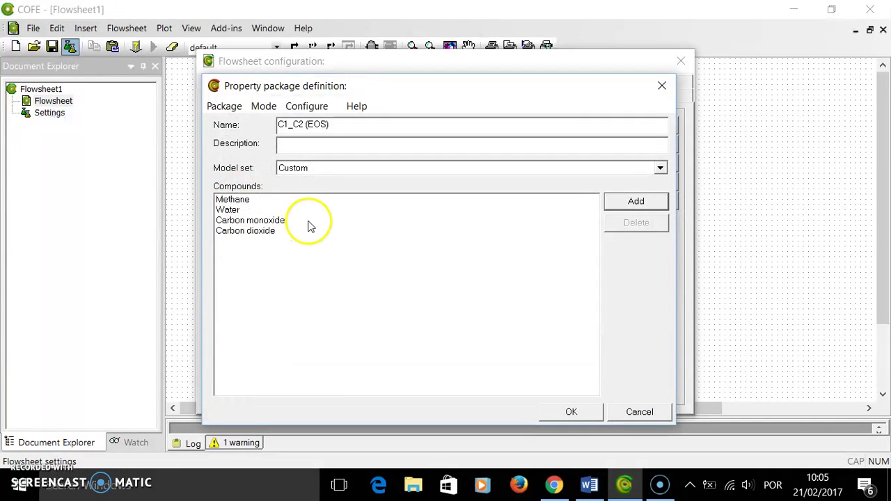
# Step: Add Hydrogen to the package's compounds, filtering the compound database by h2
pyautogui.click(636, 201)
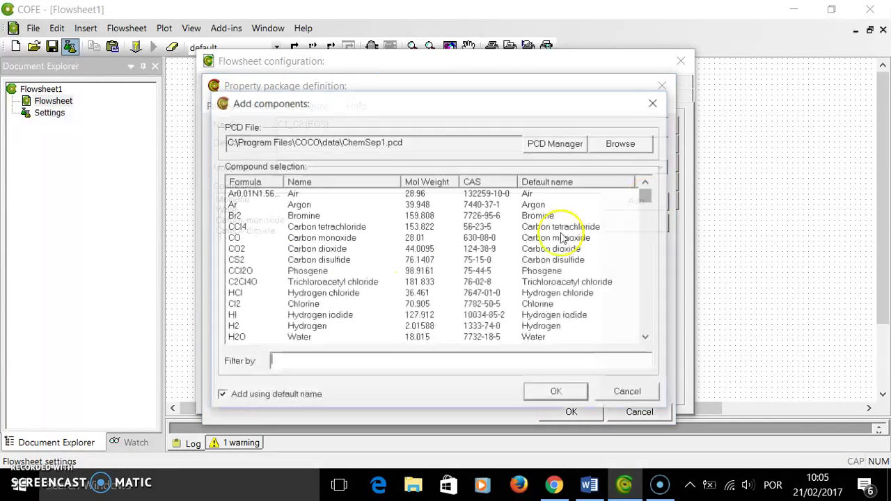
pyautogui.write('h2')
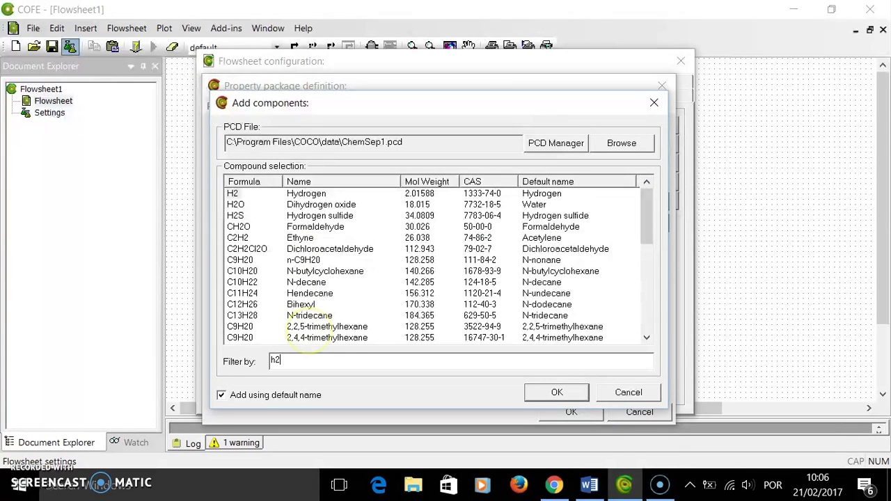
pyautogui.doubleClick(233, 194)
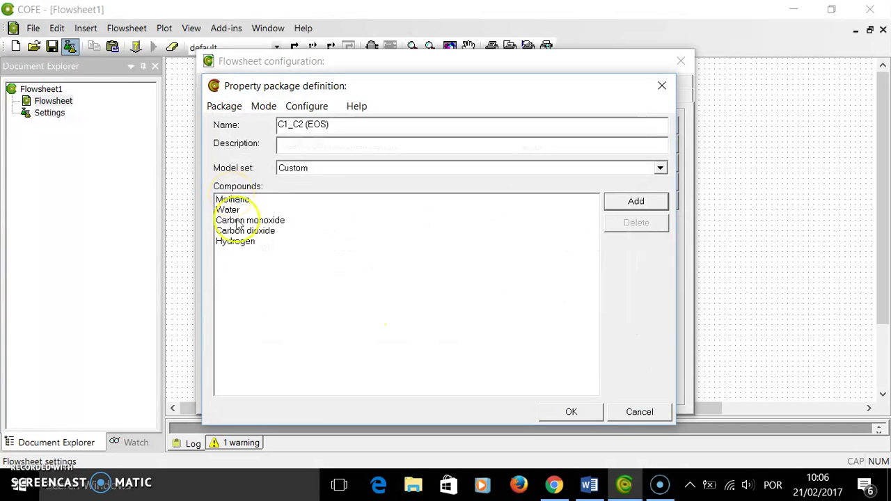
# Step: Change the definition's display mode to expose the property calculations and add the enthalpyF property
pyautogui.click(263, 108)
pyautogui.click(221, 140)
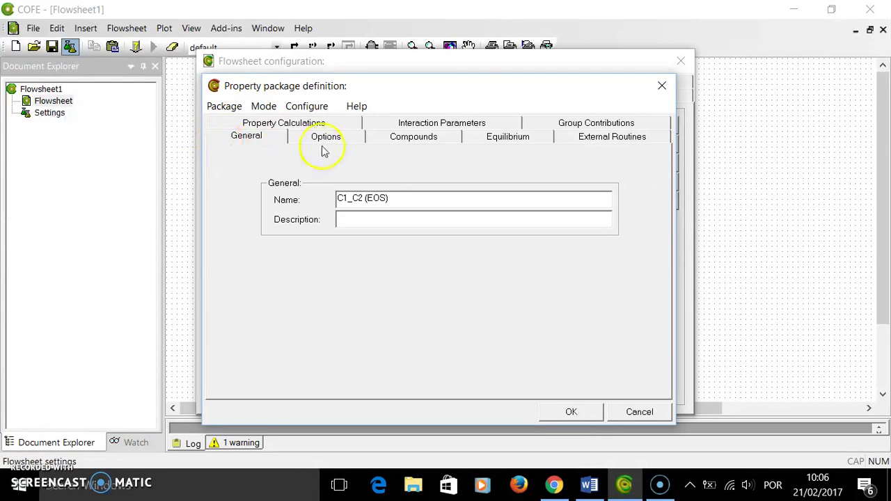
pyautogui.click(304, 124)
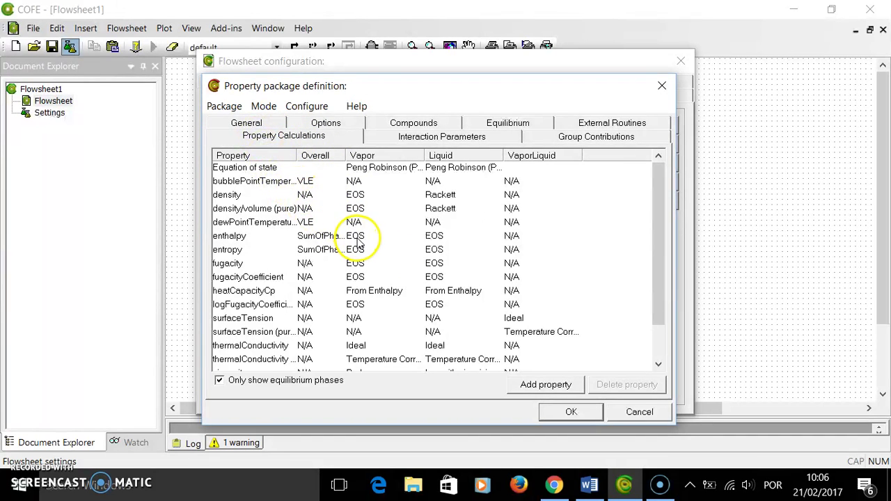
pyautogui.scroll(-1, 374, 305)
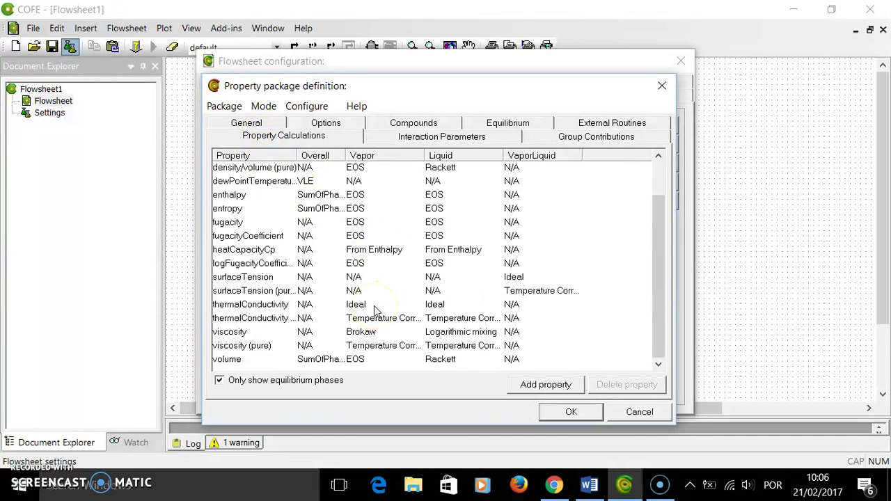
pyautogui.click(539, 386)
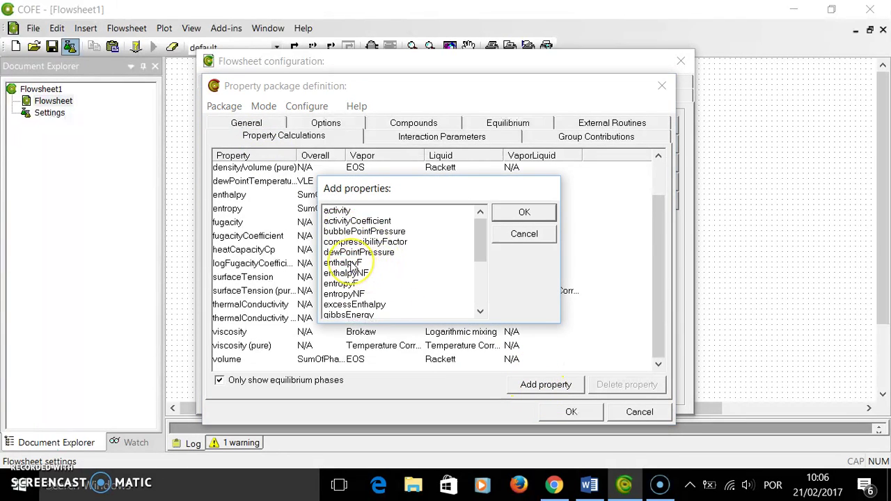
pyautogui.click(353, 264)
pyautogui.click(525, 214)
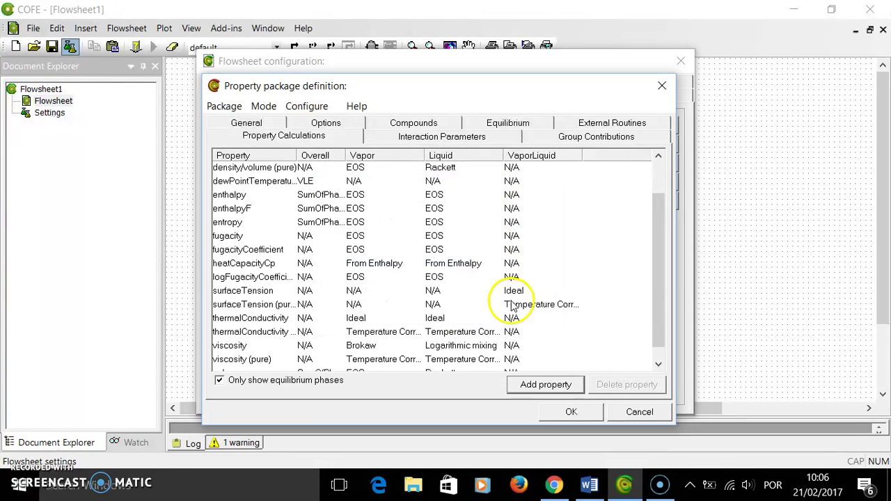
# Step: Add the entropyF property to the package's property calculations
pyautogui.click(531, 388)
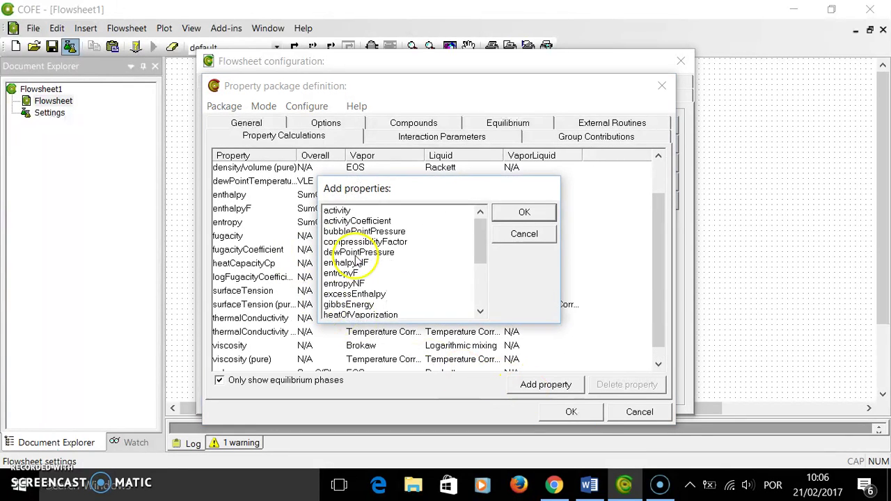
pyautogui.click(347, 274)
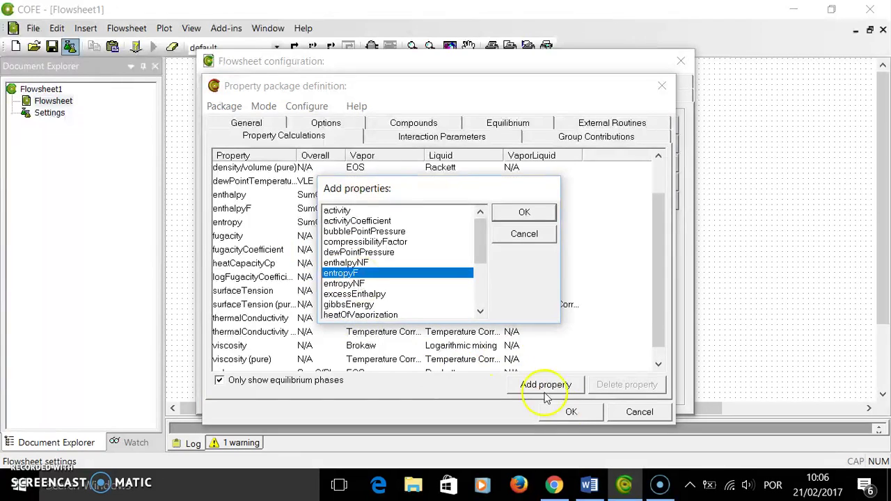
pyautogui.click(525, 213)
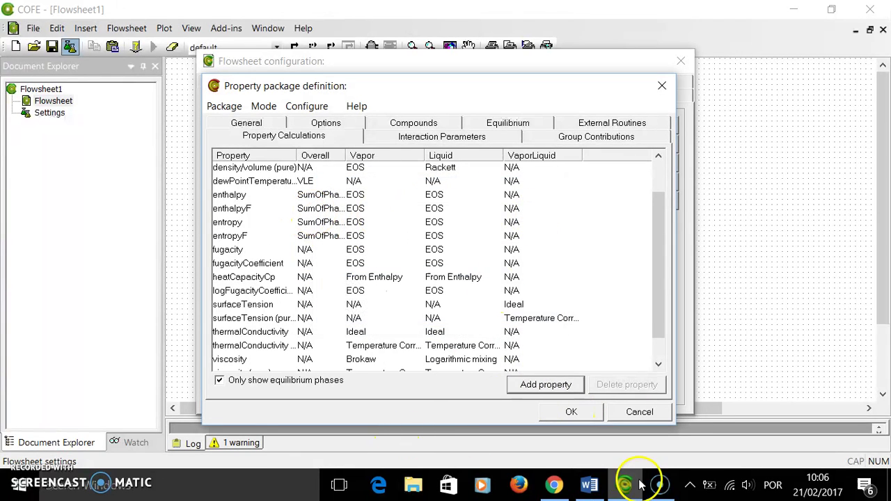
# Step: Switch to Chrome to read the COCO help on the Gibbs minimization reactor and reaction enthalpy, and return to COFE's property calculations to review them
pyautogui.click(555, 487)
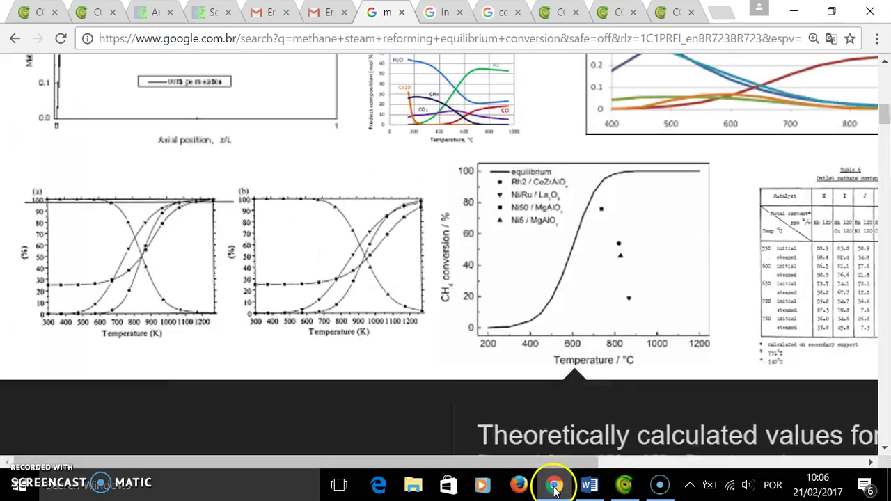
pyautogui.click(660, 13)
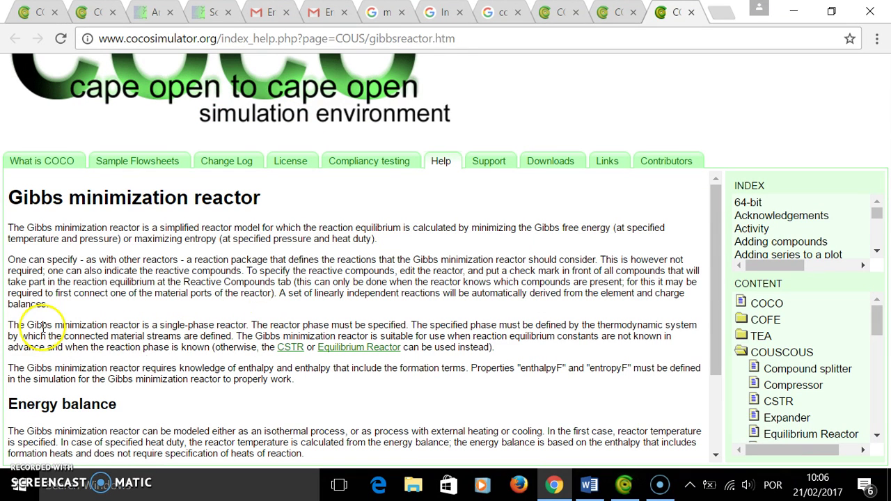
pyautogui.click(551, 14)
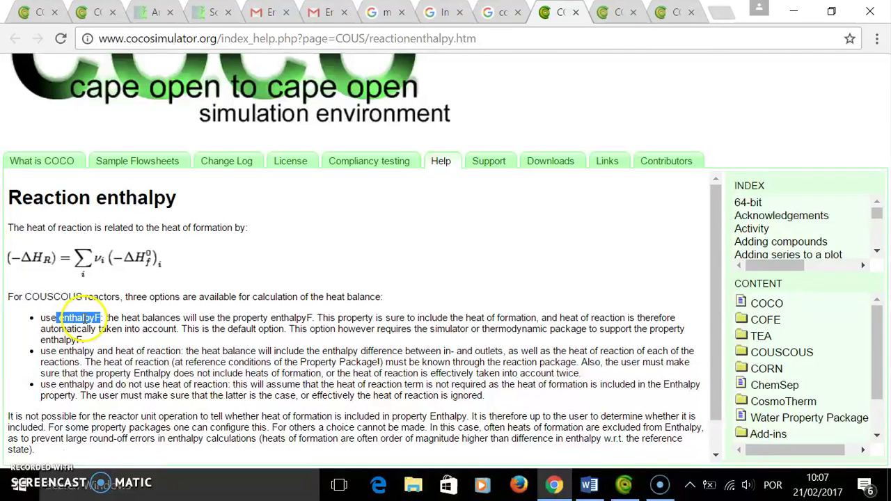
pyautogui.click(623, 482)
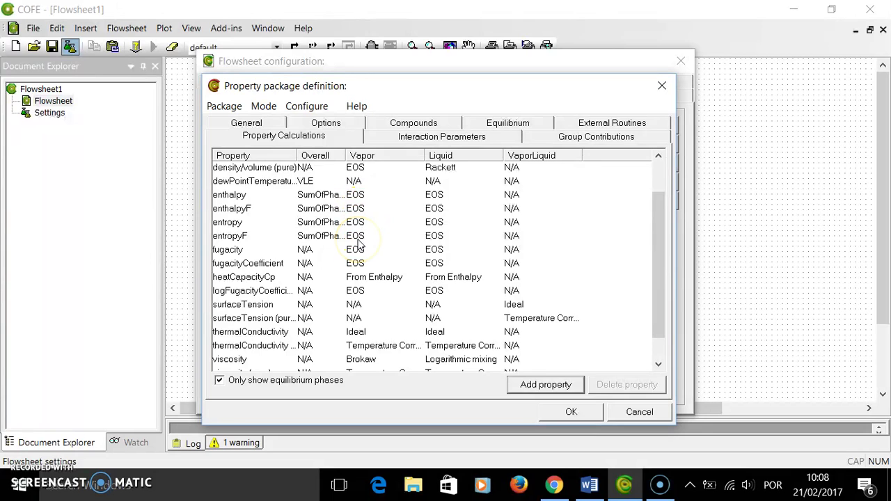
pyautogui.scroll(1, 411, 250)
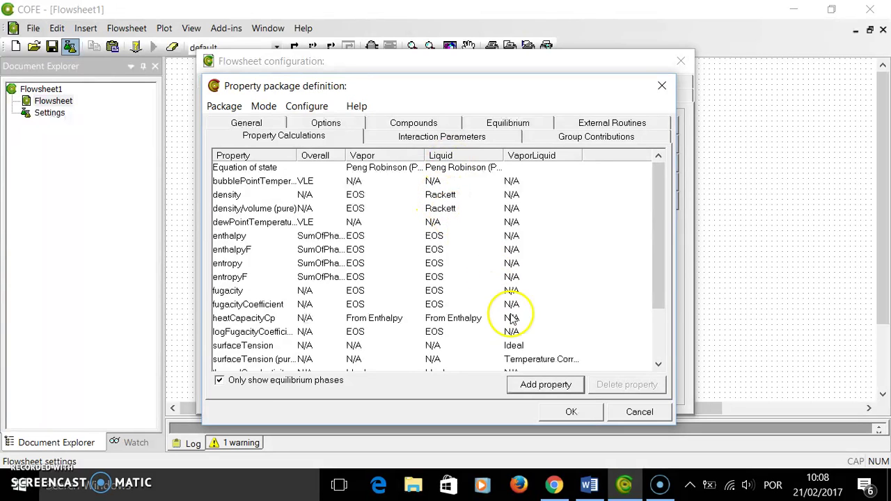
# Step: Add the vaporPressure property to the package's property calculations, then accept the package definition and close the flowsheet configuration
pyautogui.click(571, 412)
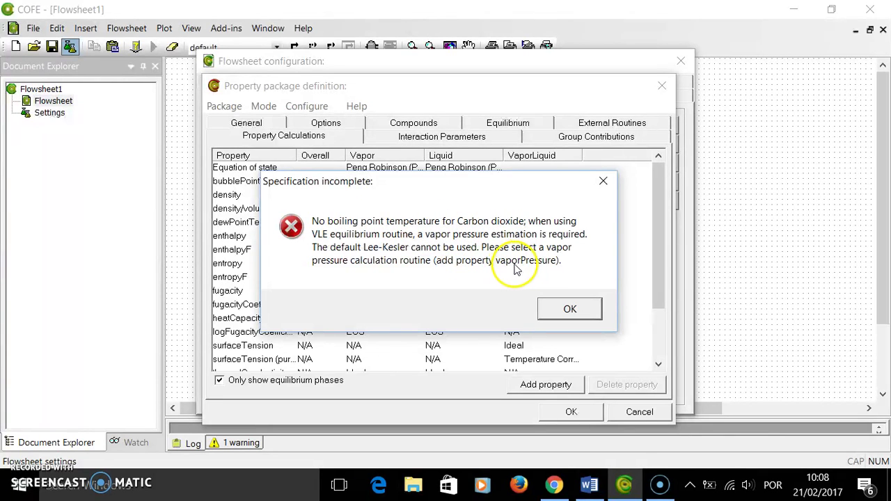
pyautogui.click(571, 310)
pyautogui.click(522, 384)
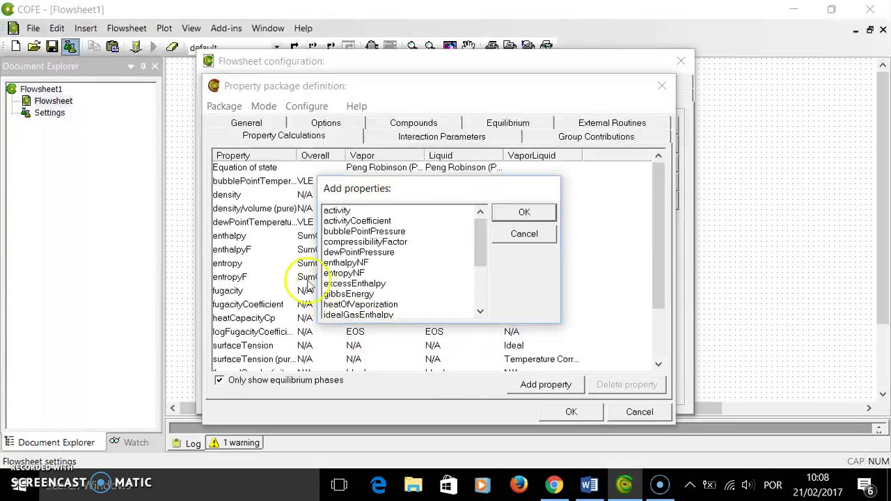
pyautogui.scroll(-3, 351, 278)
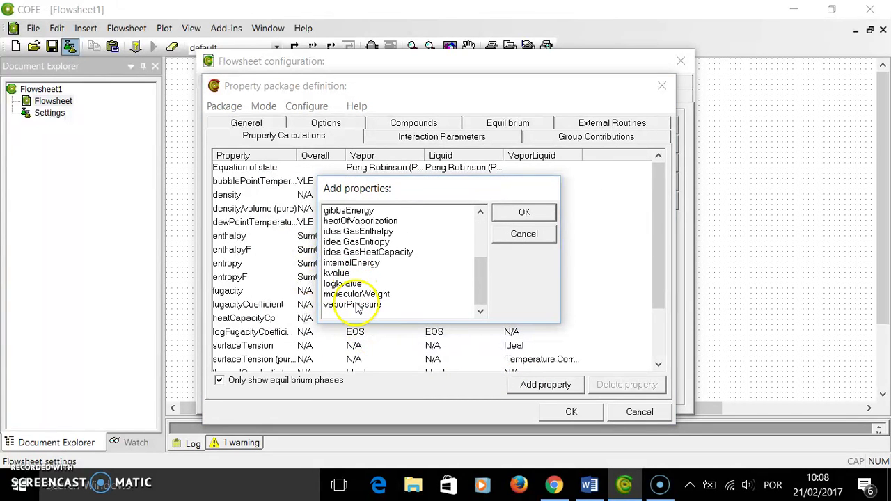
pyautogui.click(355, 305)
pyautogui.click(524, 213)
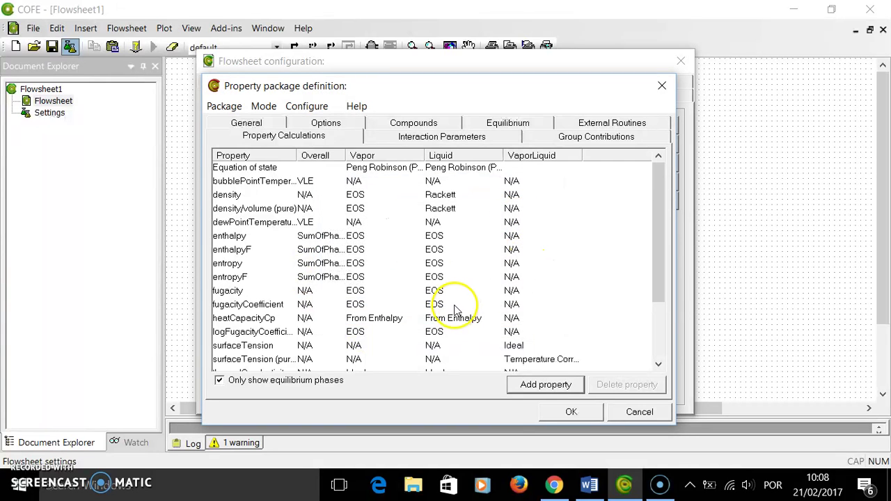
pyautogui.scroll(-2, 456, 309)
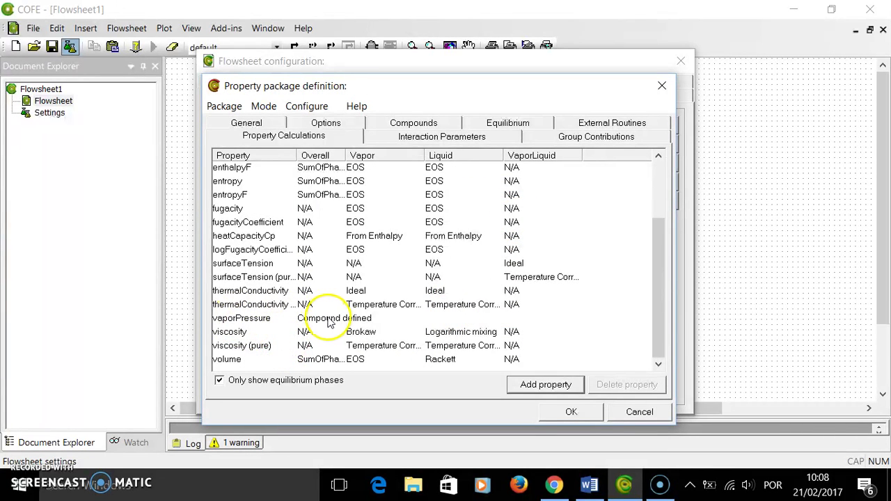
pyautogui.click(576, 413)
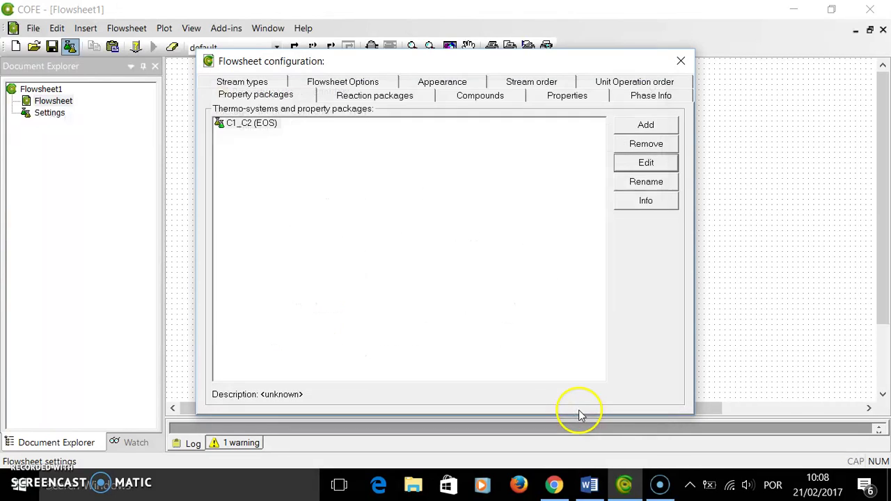
pyautogui.click(681, 61)
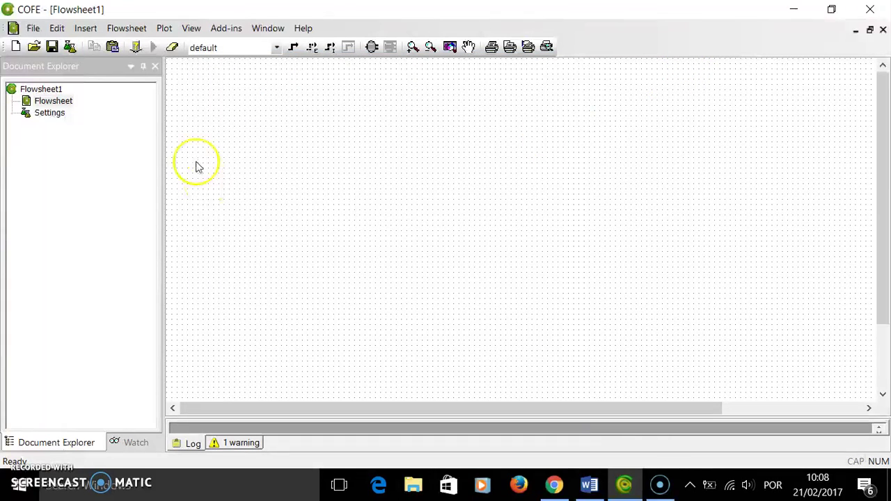
# Step: Draw a short horizontal material stream of the default type on the empty flowsheet
pyautogui.click(293, 47)
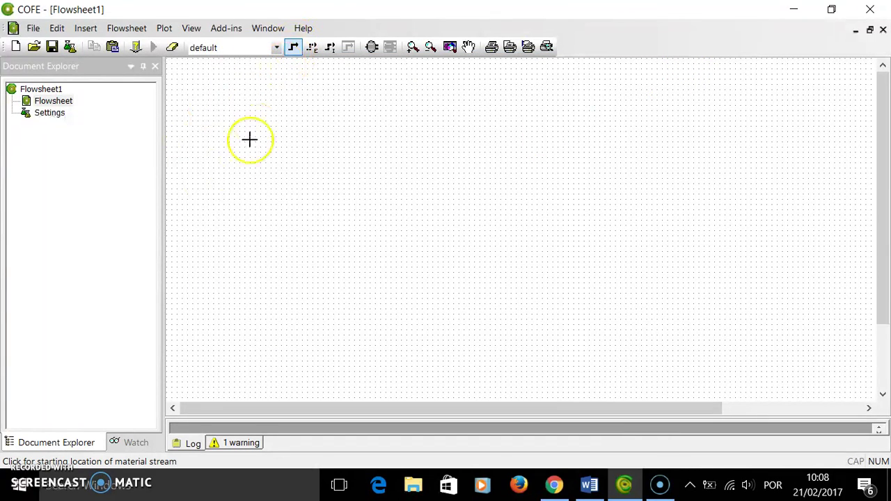
pyautogui.click(191, 178)
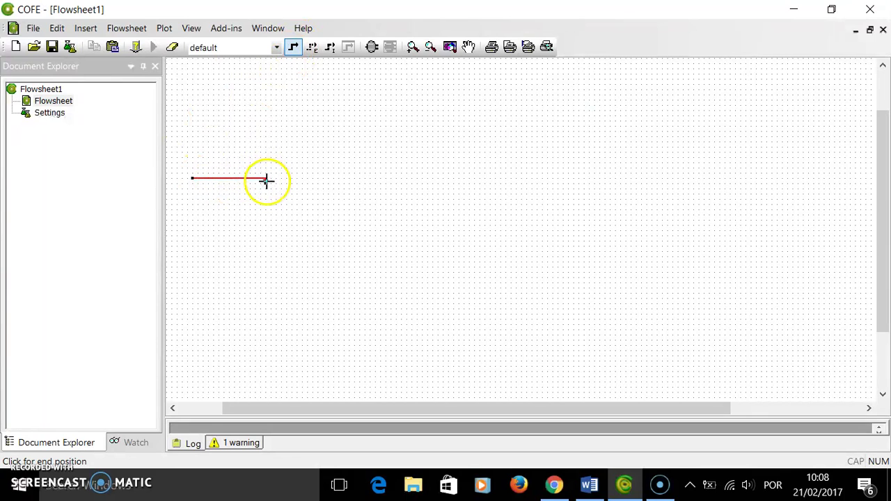
pyautogui.click(266, 179)
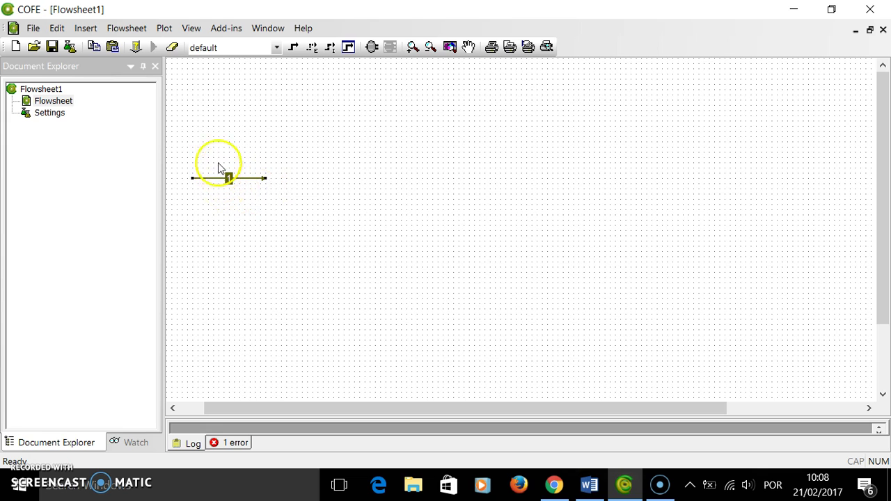
# Step: Check the reaction packages in the flowsheet configuration and the specification status of stream 1
pyautogui.click(70, 51)
pyautogui.click(353, 98)
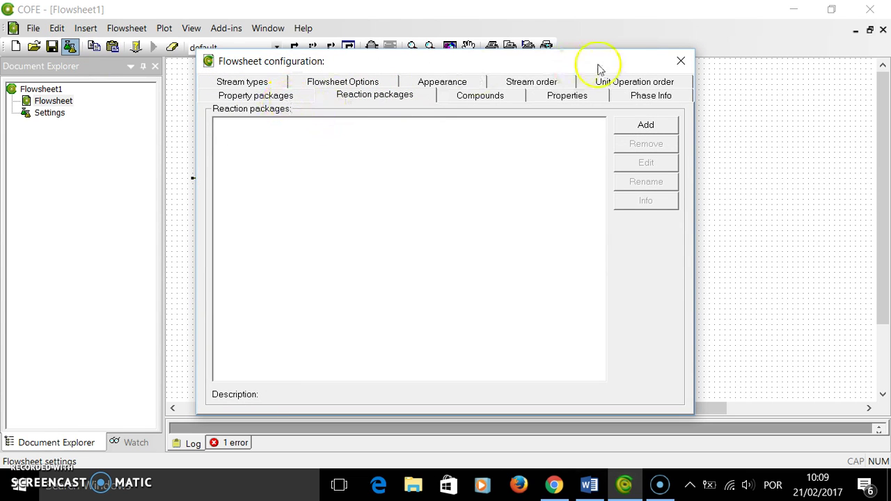
pyautogui.click(679, 62)
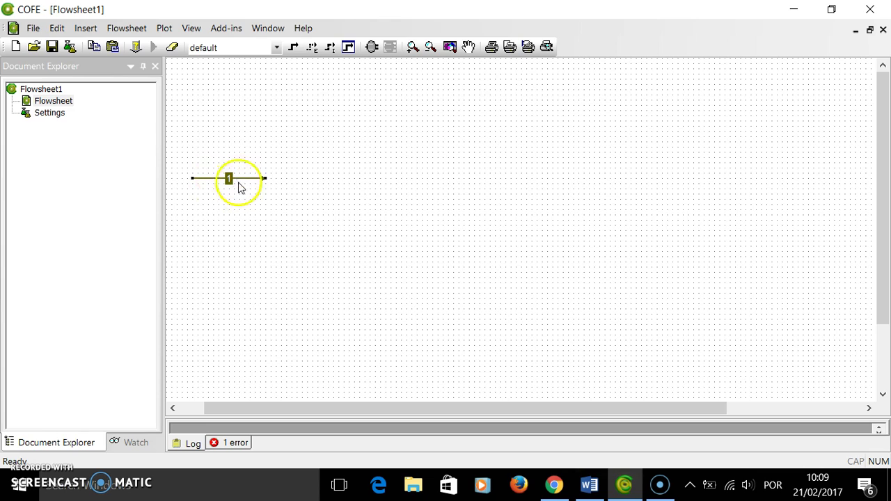
pyautogui.moveTo(215, 183)
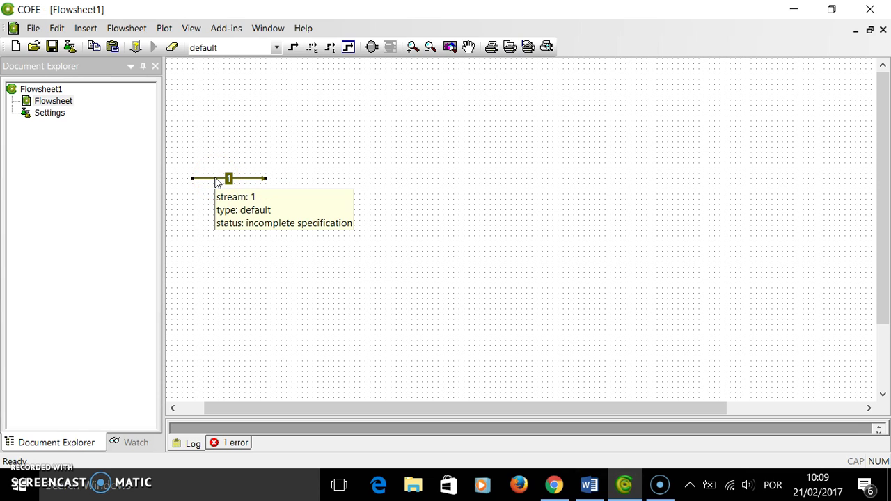
# Step: Insert a GibbsReactor unit operation from the Reactors category at the outlet end of stream 1
pyautogui.click(371, 46)
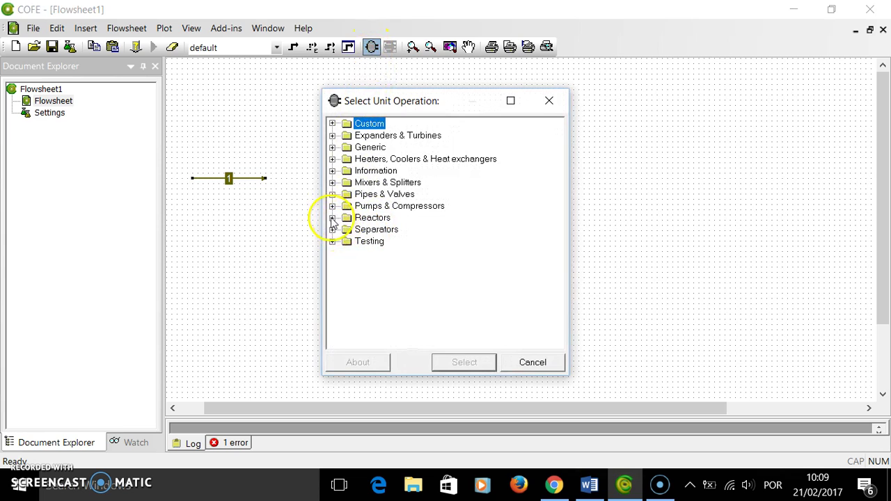
pyautogui.click(332, 218)
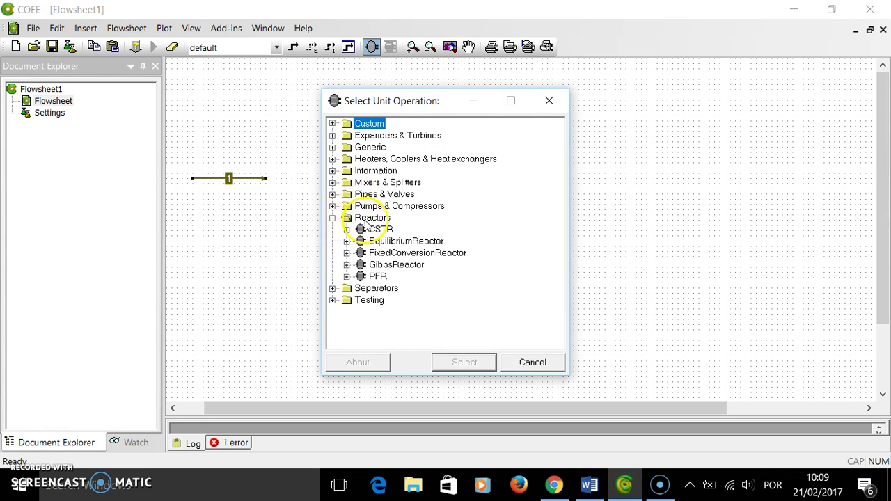
pyautogui.click(397, 268)
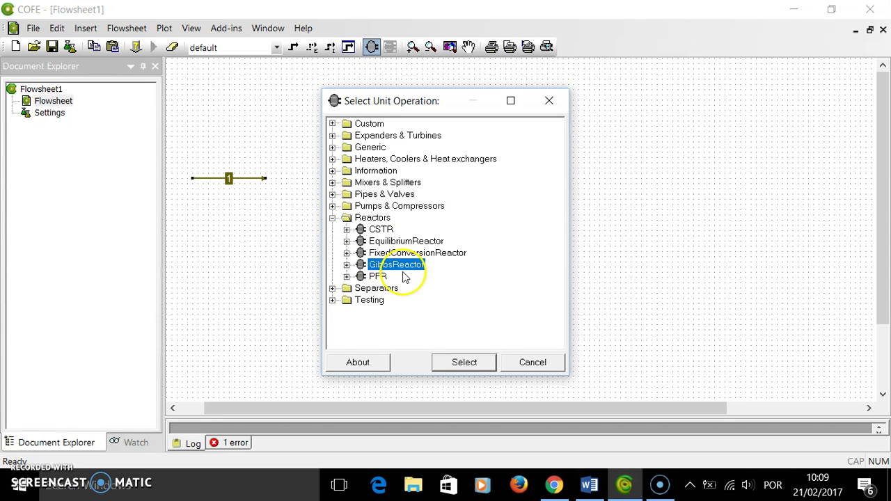
pyautogui.click(463, 362)
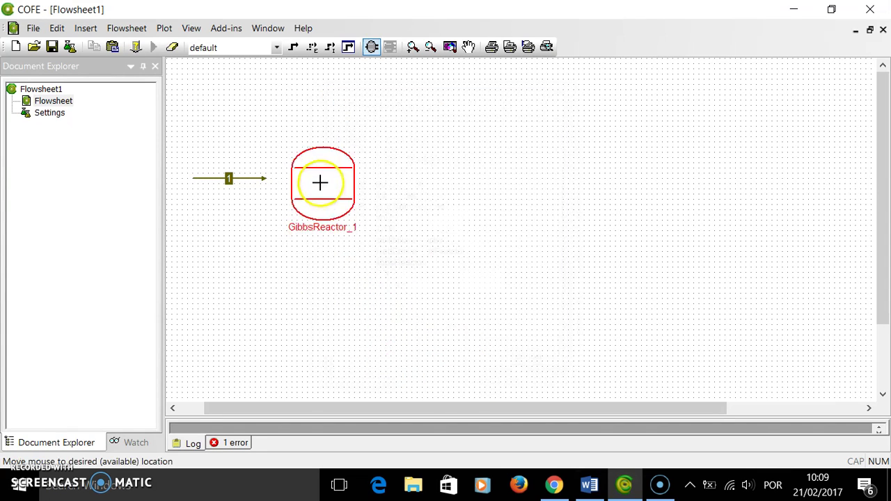
pyautogui.click(306, 179)
# Step: Open the specifications of stream 1 and set its pressure to 1 bar
pyautogui.doubleClick(214, 180)
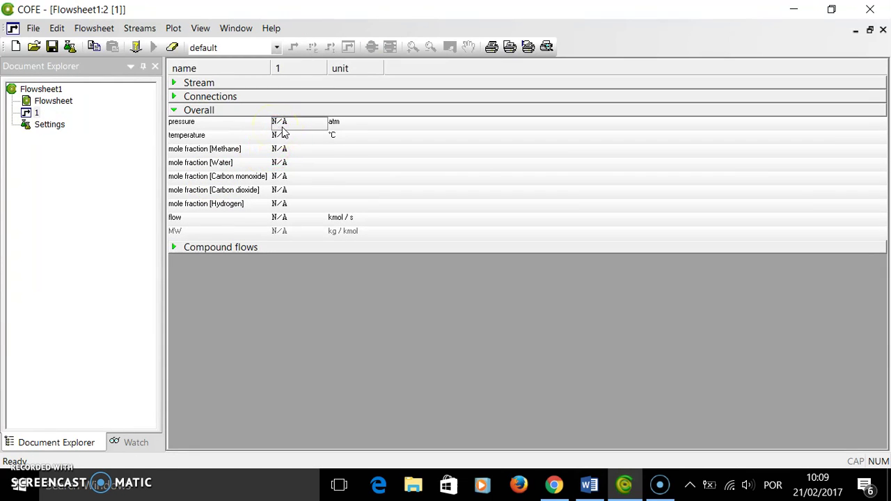
pyautogui.click(334, 124)
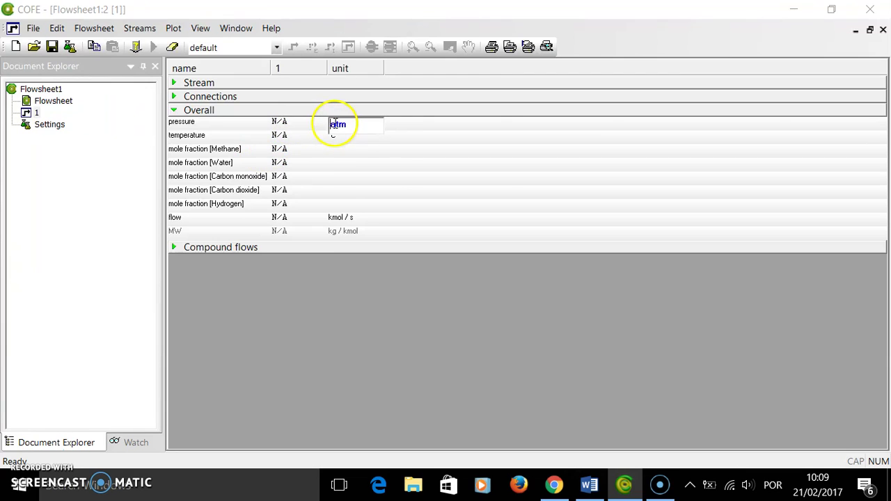
pyautogui.click(334, 122)
pyautogui.click(367, 148)
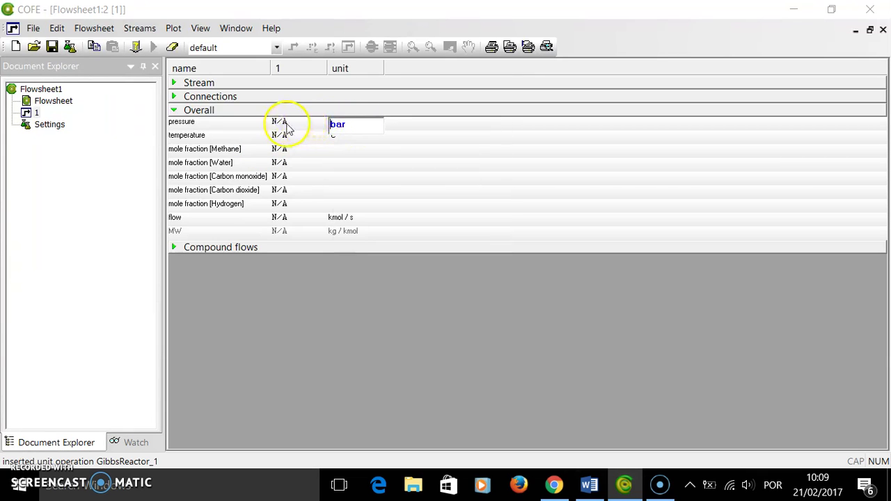
pyautogui.click(285, 124)
pyautogui.press('Return')
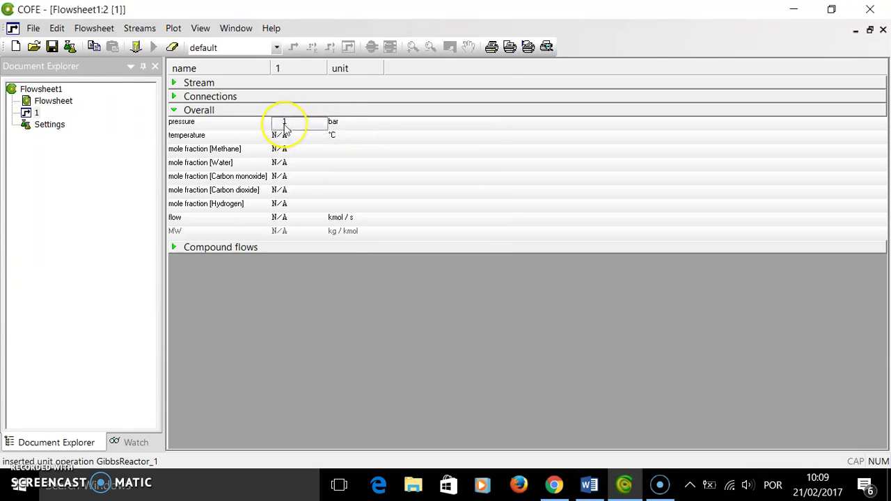
# Step: Change the stream's temperature unit to Kelvin and set the temperature to 1100 K
pyautogui.click(350, 139)
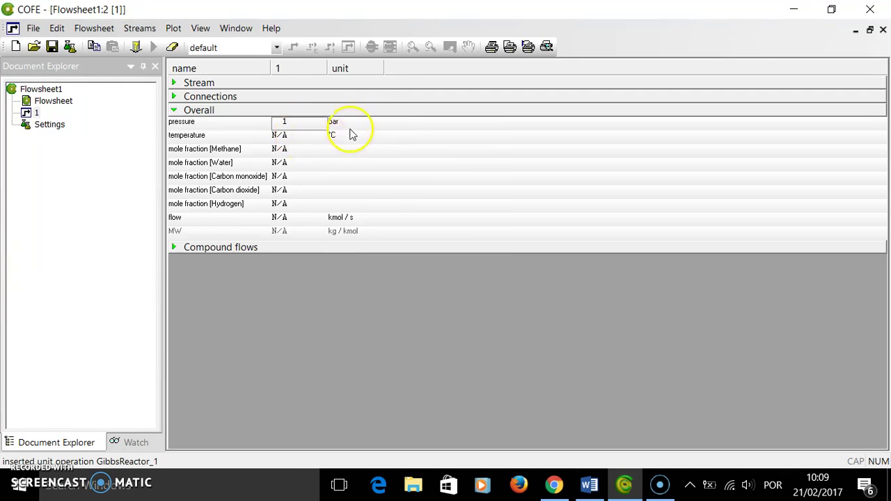
pyautogui.click(341, 138)
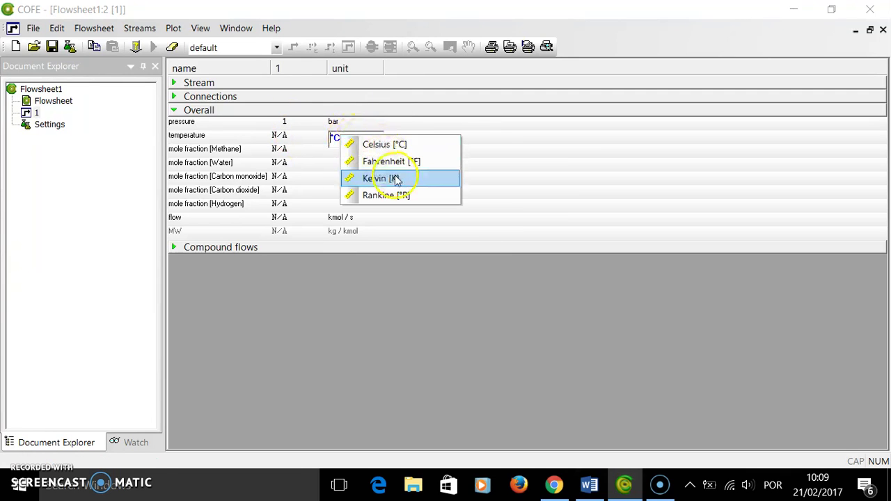
pyautogui.click(371, 178)
pyautogui.click(280, 138)
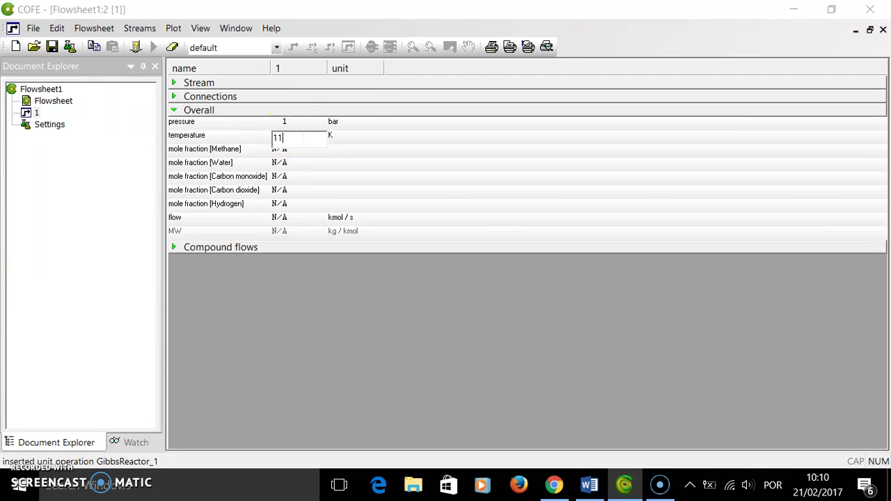
pyautogui.write('1100')
pyautogui.press('Return')
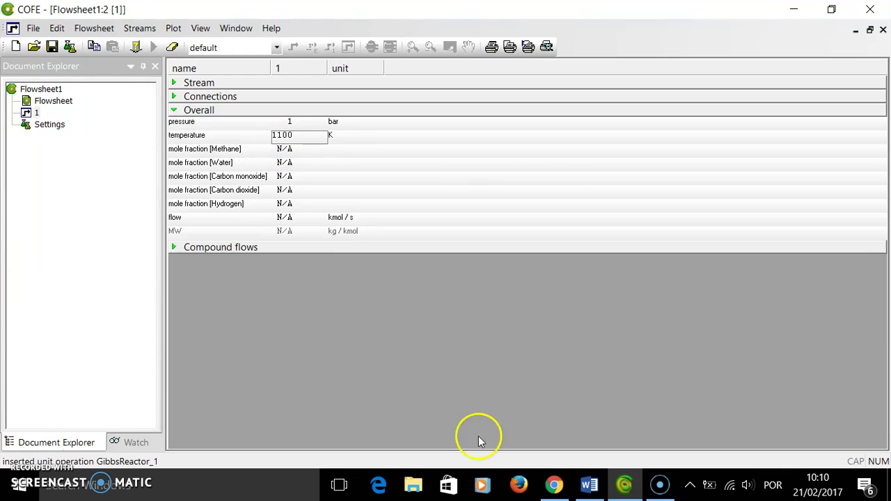
# Step: Check the initial moles in the Word problem statement, return to COFE and set the stream's flow to 5 mol/s
pyautogui.click(589, 486)
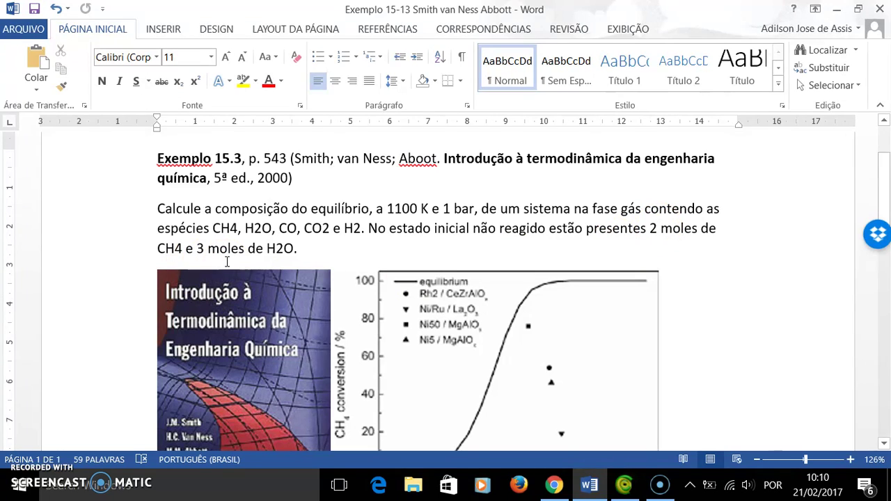
pyautogui.click(624, 482)
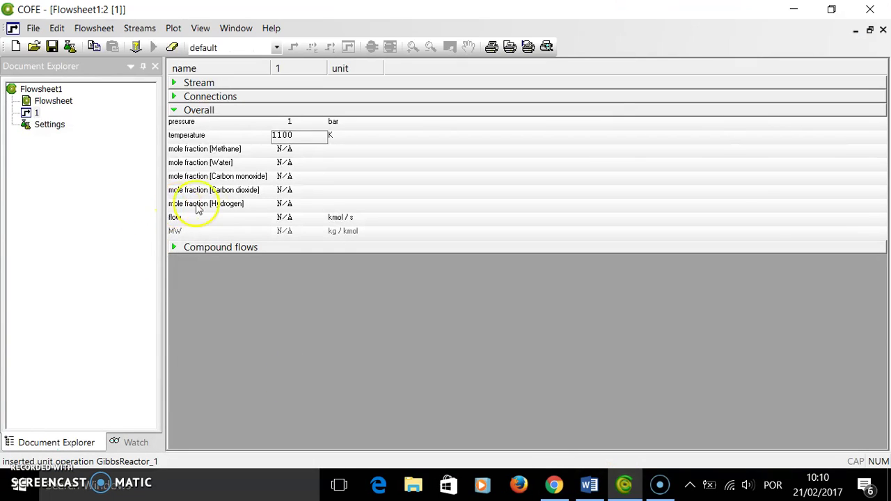
pyautogui.click(337, 220)
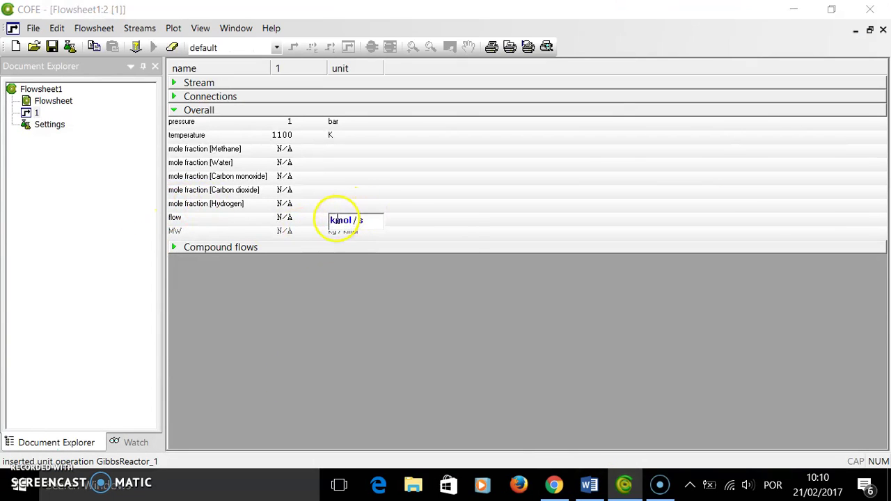
pyautogui.click(337, 220)
pyautogui.click(369, 304)
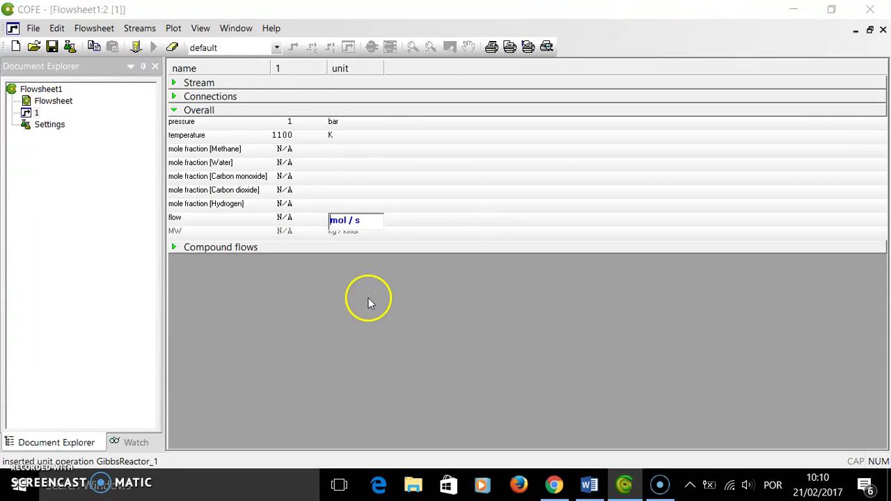
pyautogui.click(287, 220)
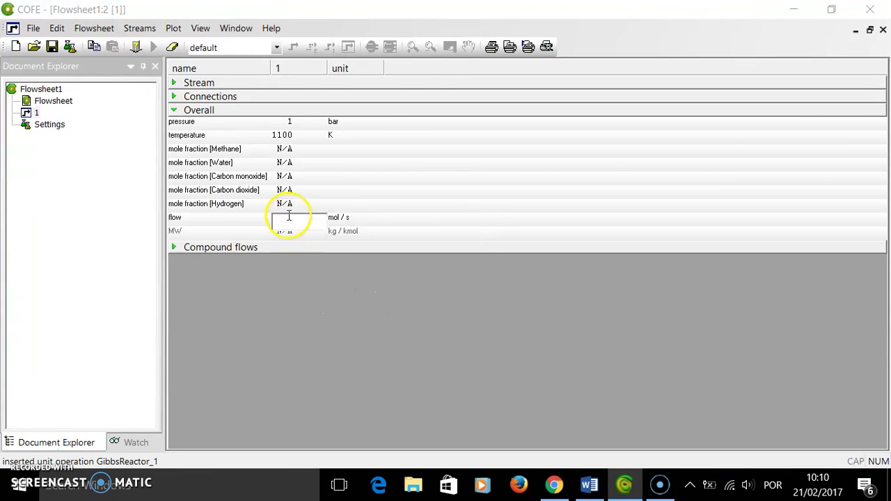
pyautogui.write('5')
pyautogui.press('BackSpace')
pyautogui.write('5')
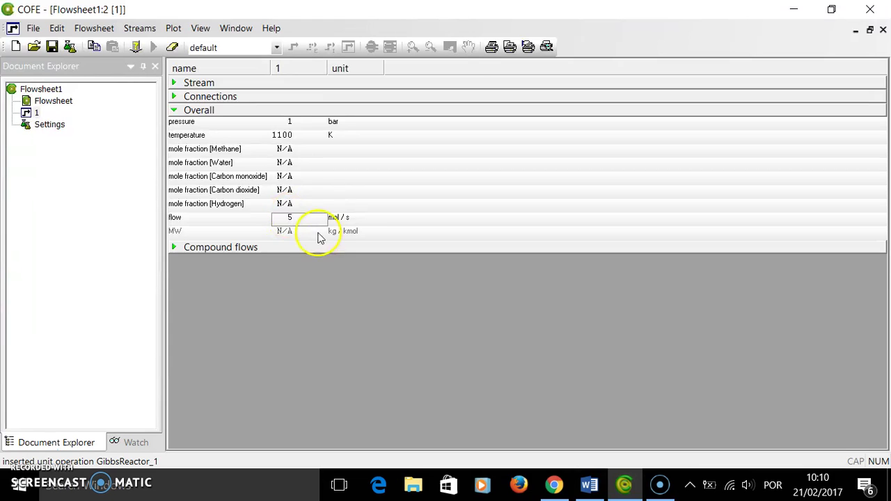
# Step: Check the initial moles in the Word problem statement, open Calculator to compute 2 ÷ 5 and minimize it
pyautogui.click(591, 491)
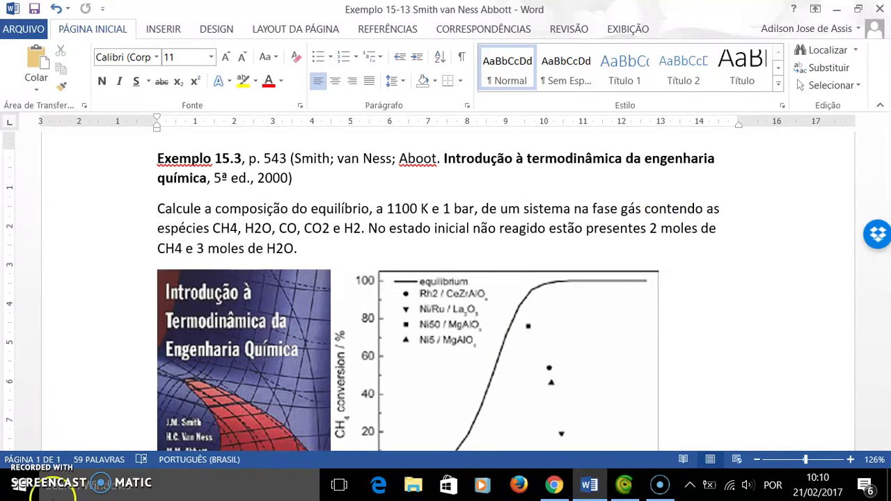
pyautogui.click(28, 491)
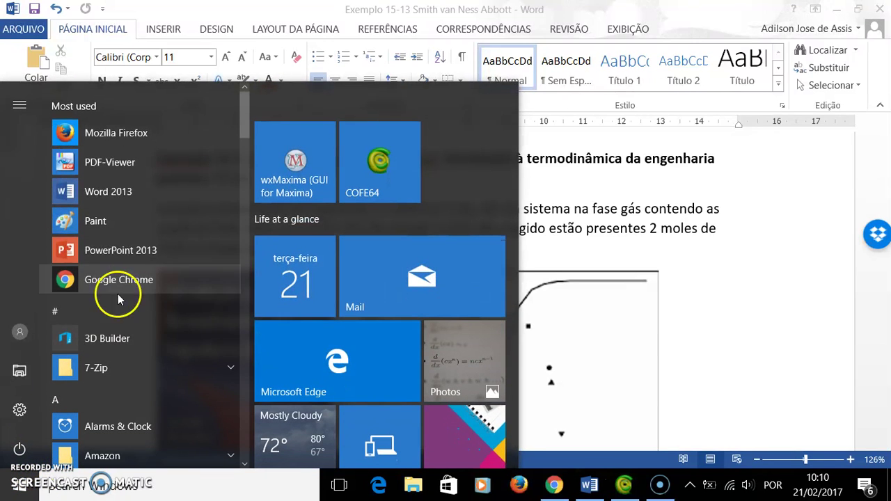
pyautogui.scroll(-2, 148, 341)
pyautogui.click(136, 342)
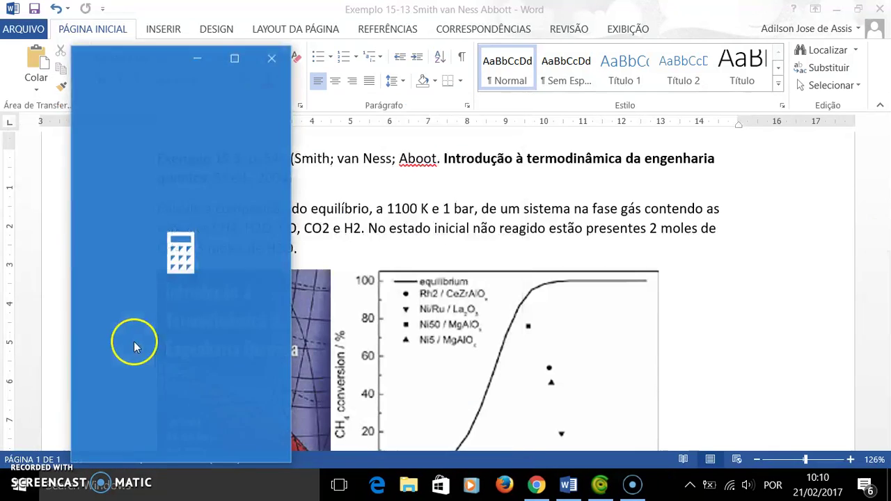
pyautogui.press('2')
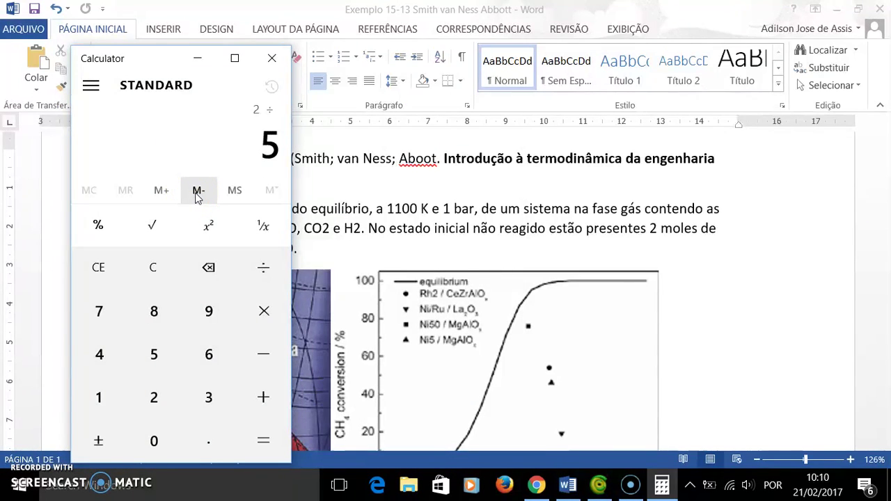
pyautogui.press('Return')
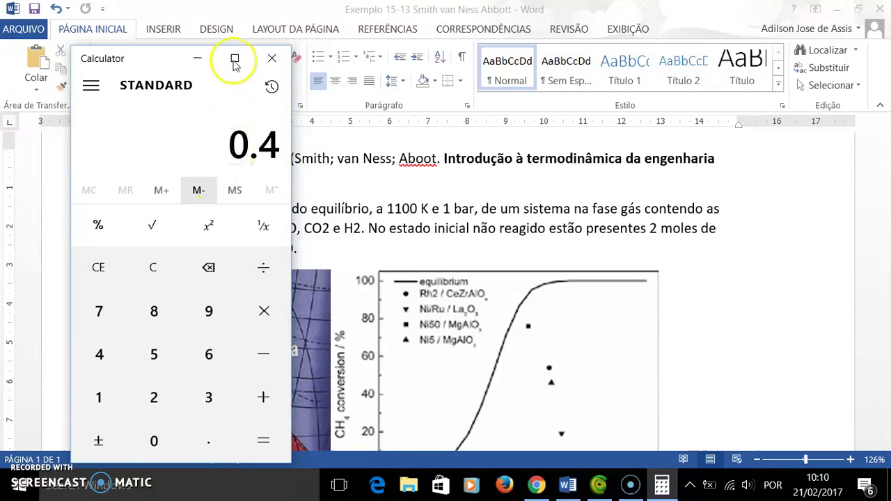
pyautogui.click(197, 57)
# Step: Switch back to COFE and set stream 1's mole fractions to 0.4 for methane and 0.6 for water
pyautogui.click(595, 490)
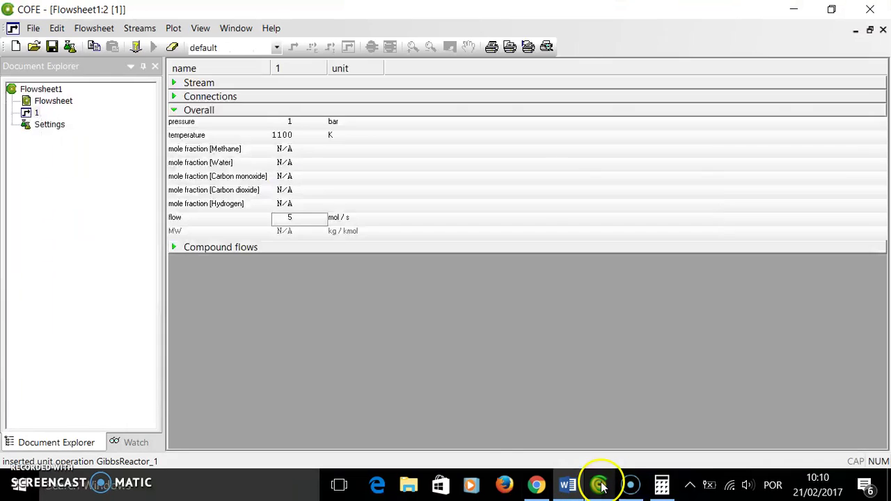
pyautogui.doubleClick(293, 149)
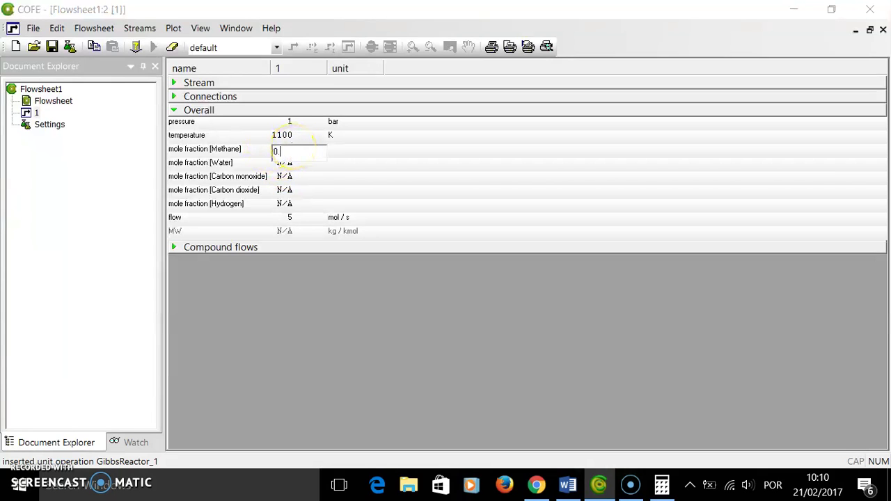
pyautogui.write('0.4')
pyautogui.press('Return')
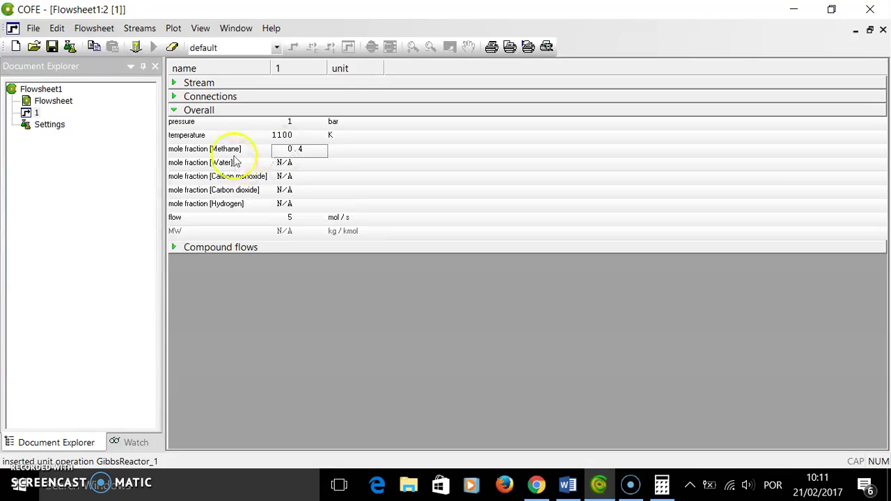
pyautogui.doubleClick(286, 165)
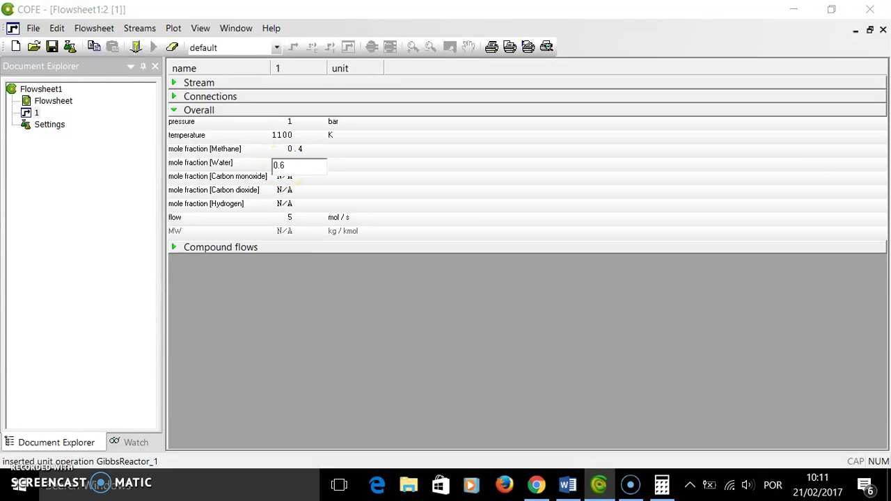
pyautogui.press('Return')
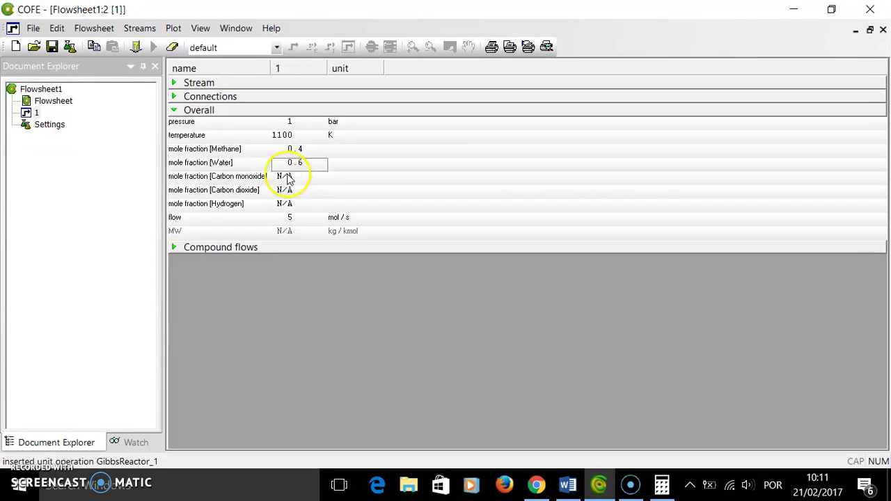
# Step: Set the mole fractions of carbon monoxide, carbon dioxide and hydrogen in stream 1 to 0
pyautogui.doubleClick(289, 176)
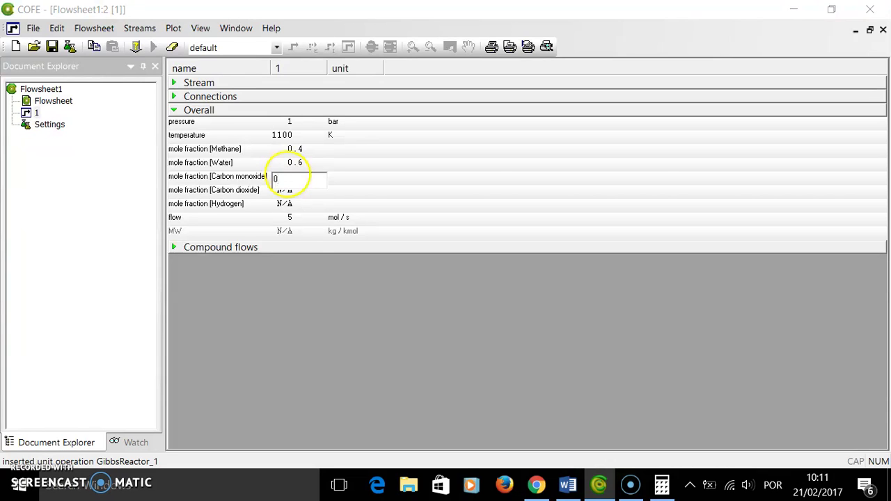
pyautogui.click(294, 191)
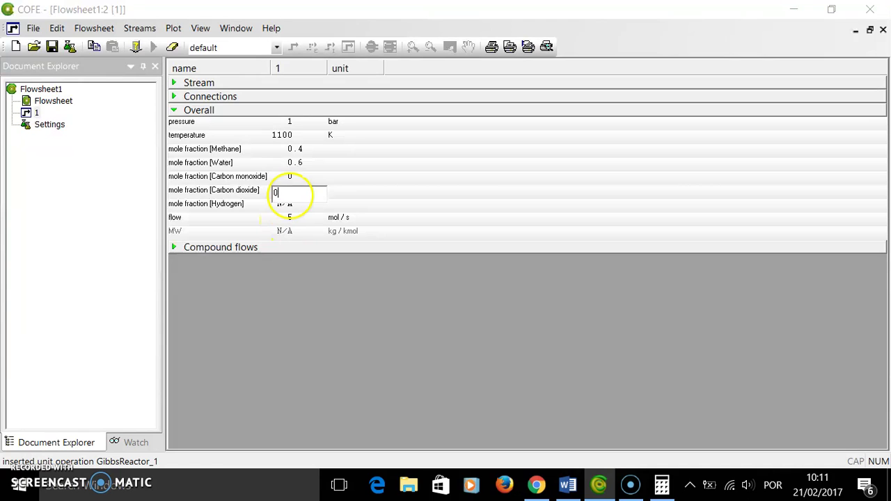
pyautogui.write('0')
pyautogui.press('Return')
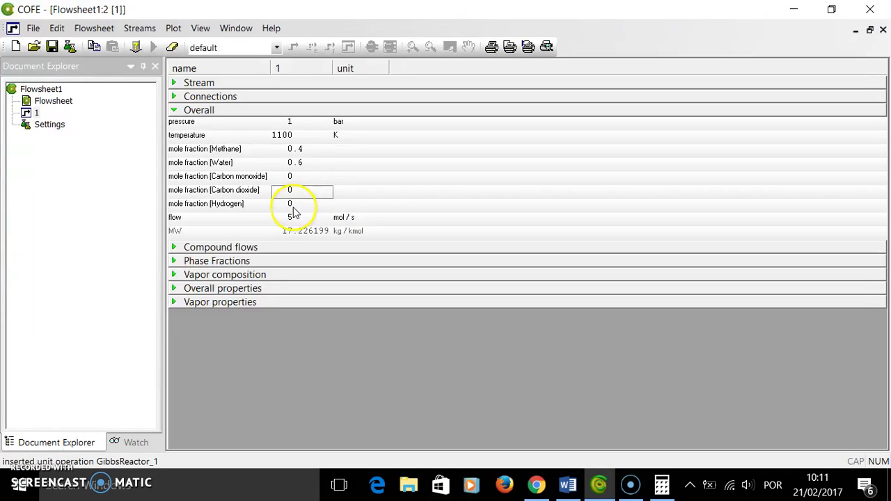
# Step: Return to the flowsheet diagram and connect the end of stream 1 to the Gibbs reactor's inlet
pyautogui.click(58, 102)
pyautogui.doubleClick(58, 103)
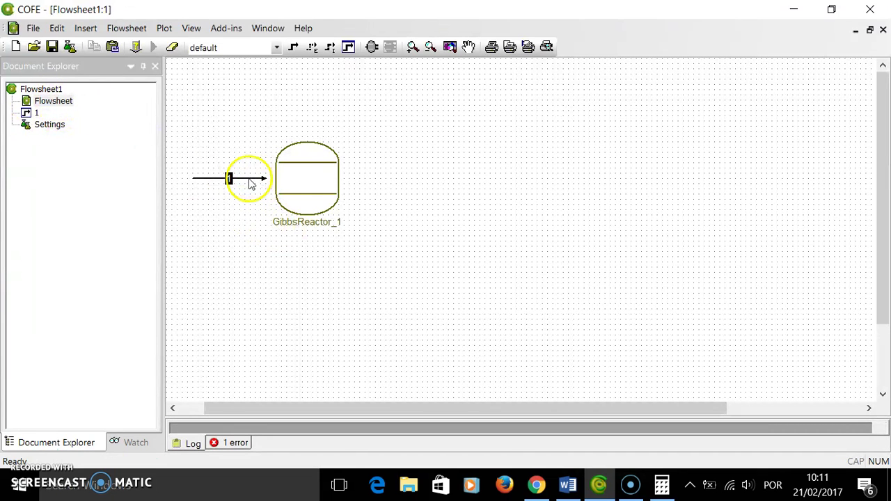
pyautogui.moveTo(264, 179); pyautogui.dragTo(278, 179)
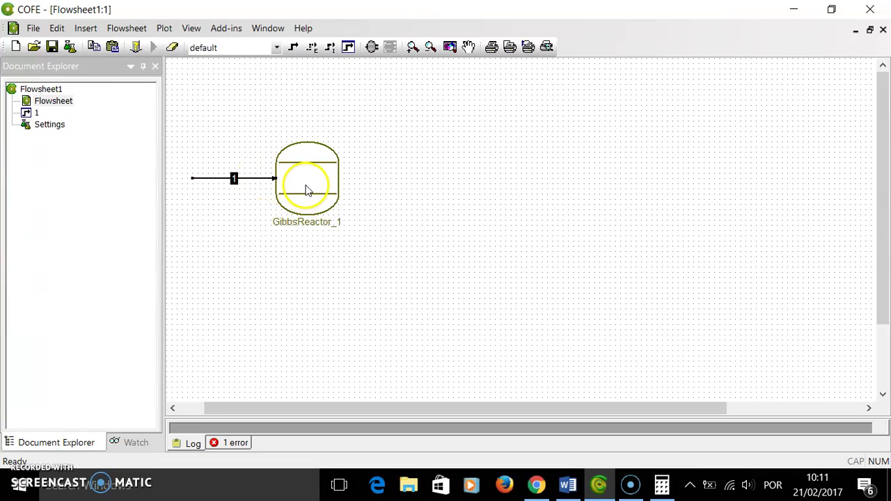
# Step: Insert a horizontal product stream beside the Gibbs reactor and attach its start to the reactor's outlet
pyautogui.click(293, 46)
pyautogui.click(348, 178)
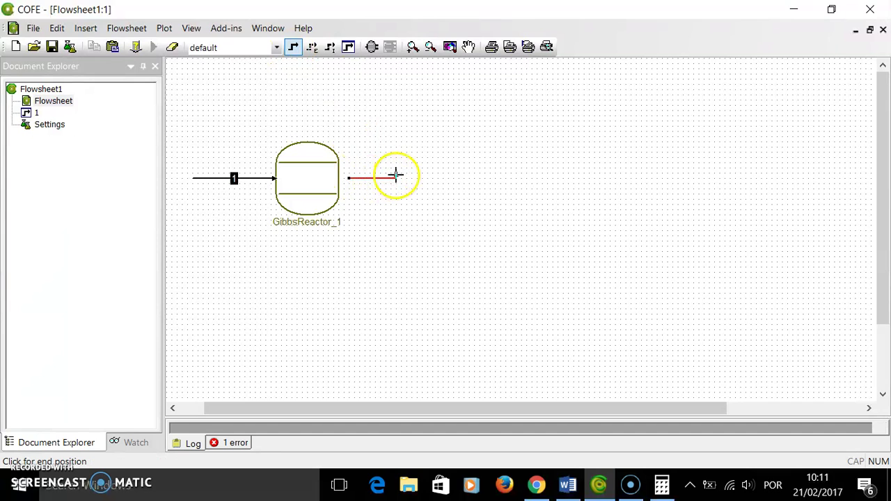
pyautogui.click(396, 177)
pyautogui.moveTo(349, 178); pyautogui.dragTo(339, 178)
pyautogui.moveTo(395, 179); pyautogui.dragTo(395, 178)
# Step: Open the Gibbs reactor's operation settings and set its isothermal temperature to 1000 K
pyautogui.doubleClick(299, 185)
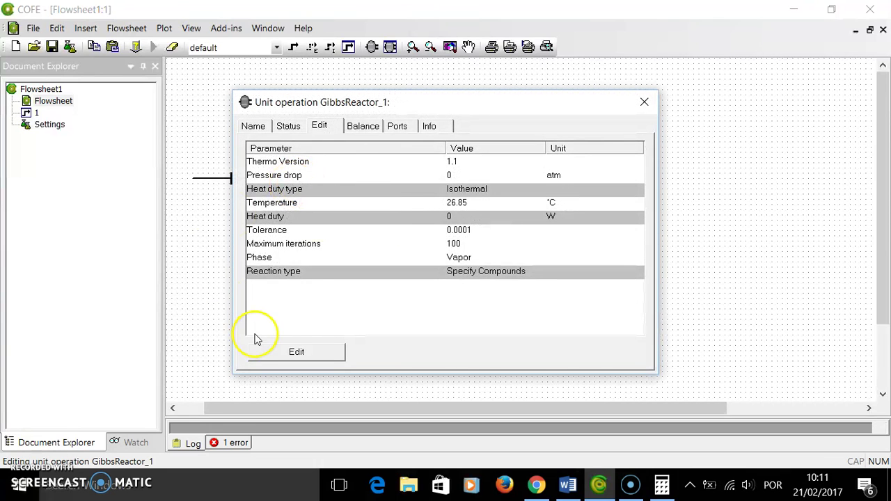
pyautogui.click(298, 353)
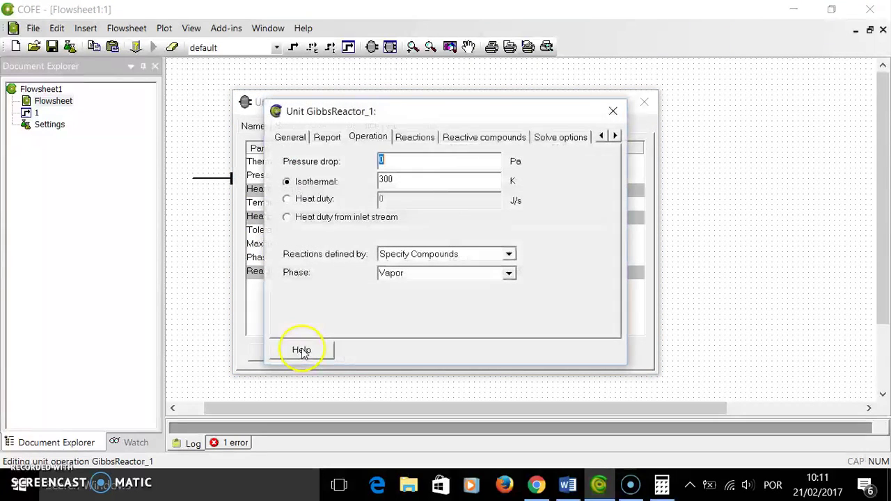
pyautogui.click(321, 186)
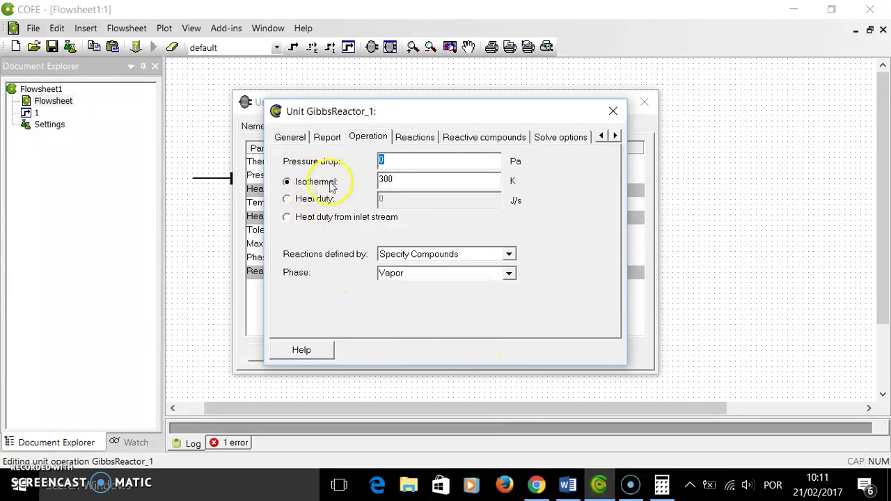
pyautogui.press('Tab')
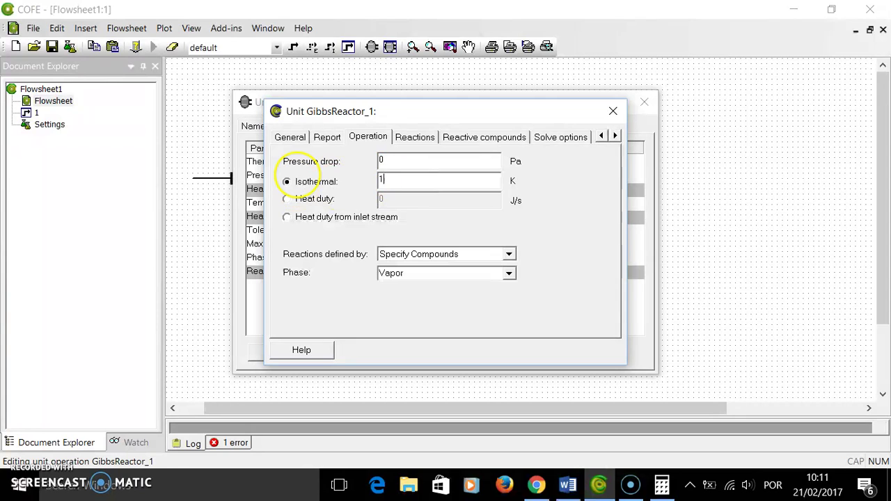
pyautogui.press('Return')
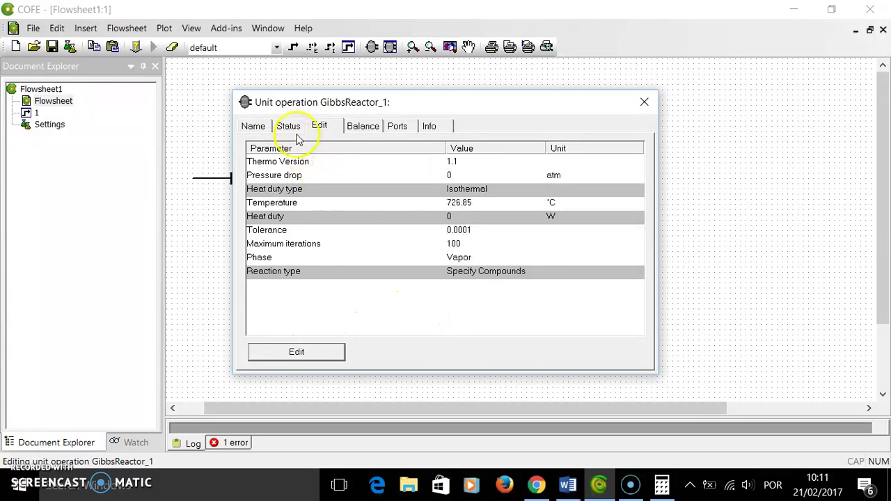
# Step: Reopen the Gibbs reactor's operation settings and choose Specify Compounds as the way reactions are defined
pyautogui.click(309, 353)
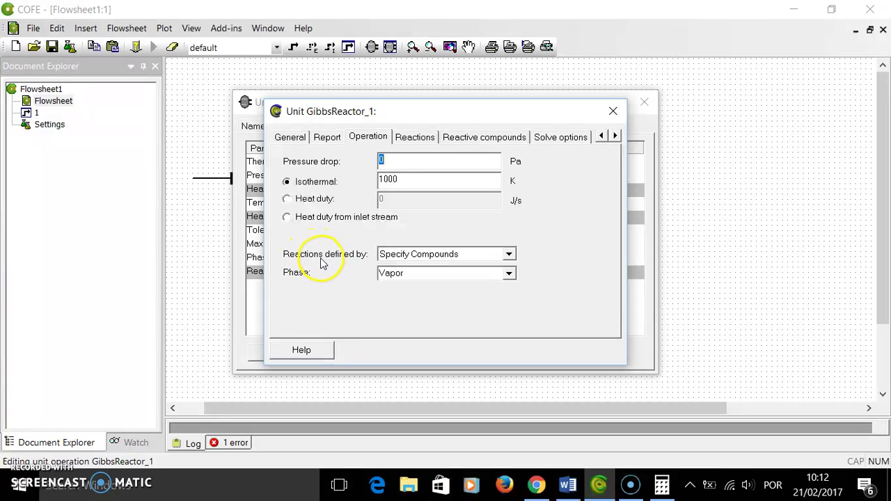
pyautogui.click(421, 258)
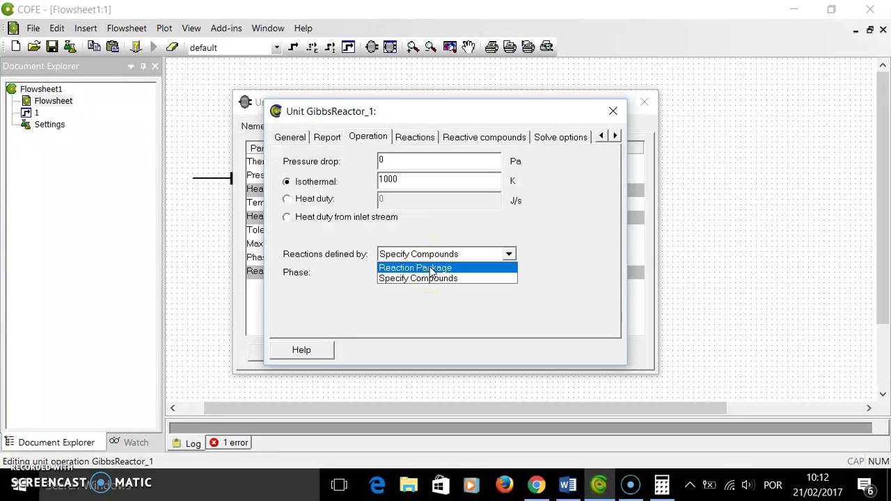
pyautogui.click(410, 268)
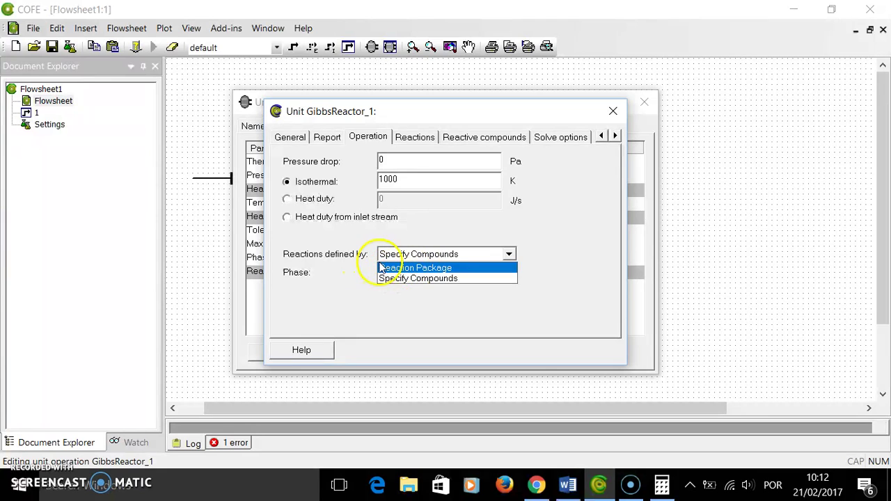
pyautogui.click(402, 278)
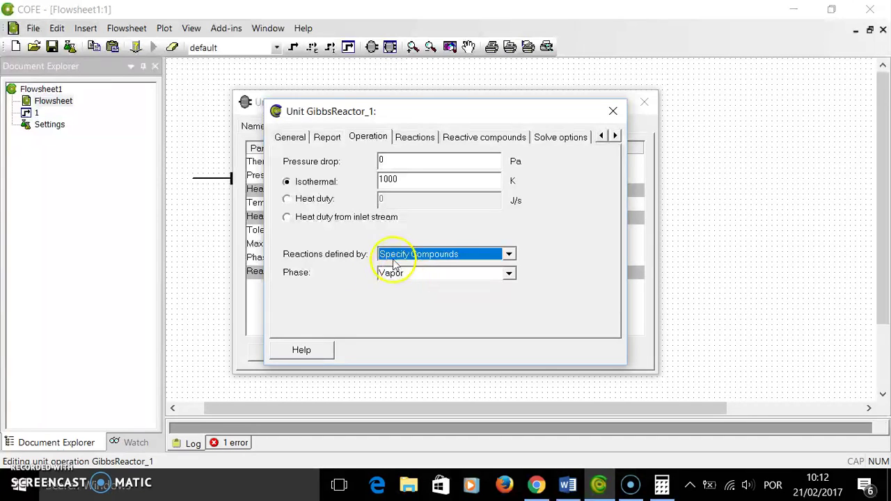